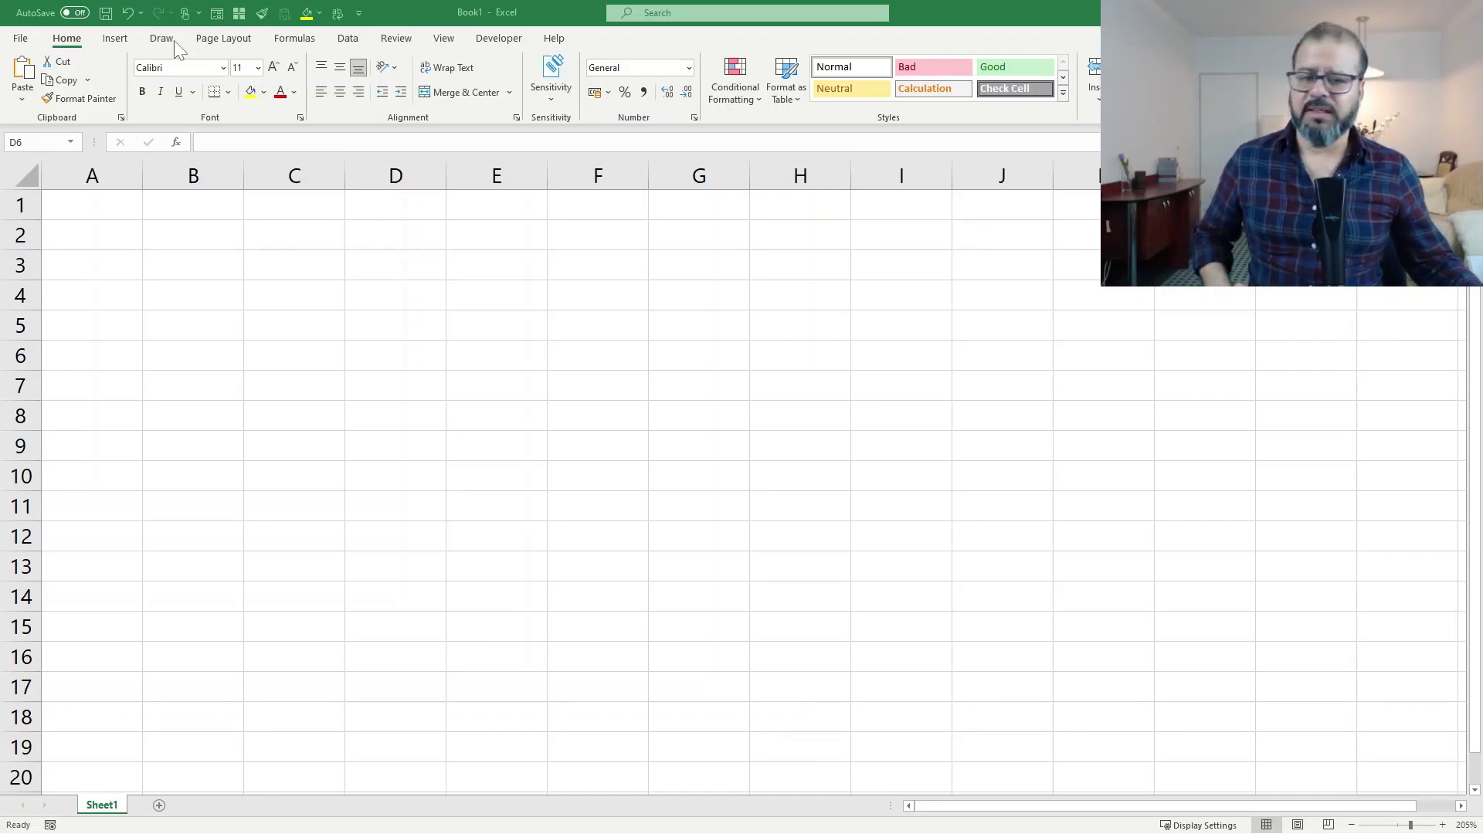
# With the Draw tab's black pen, sketch a zigzag, a vertical line, two boxes and an oval.
pyautogui.hotkey('alt', 'Tab')
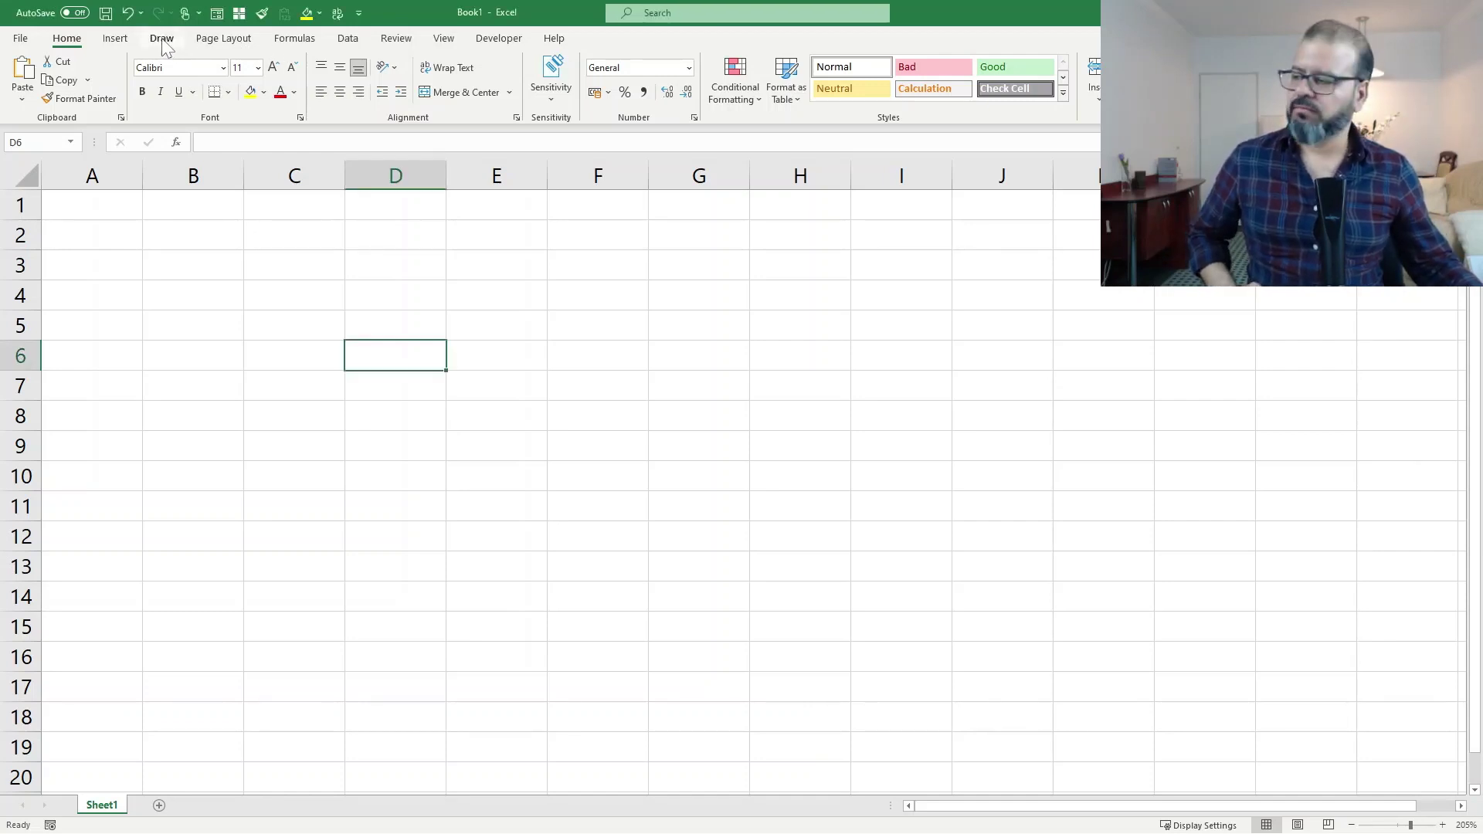
pyautogui.click(162, 39)
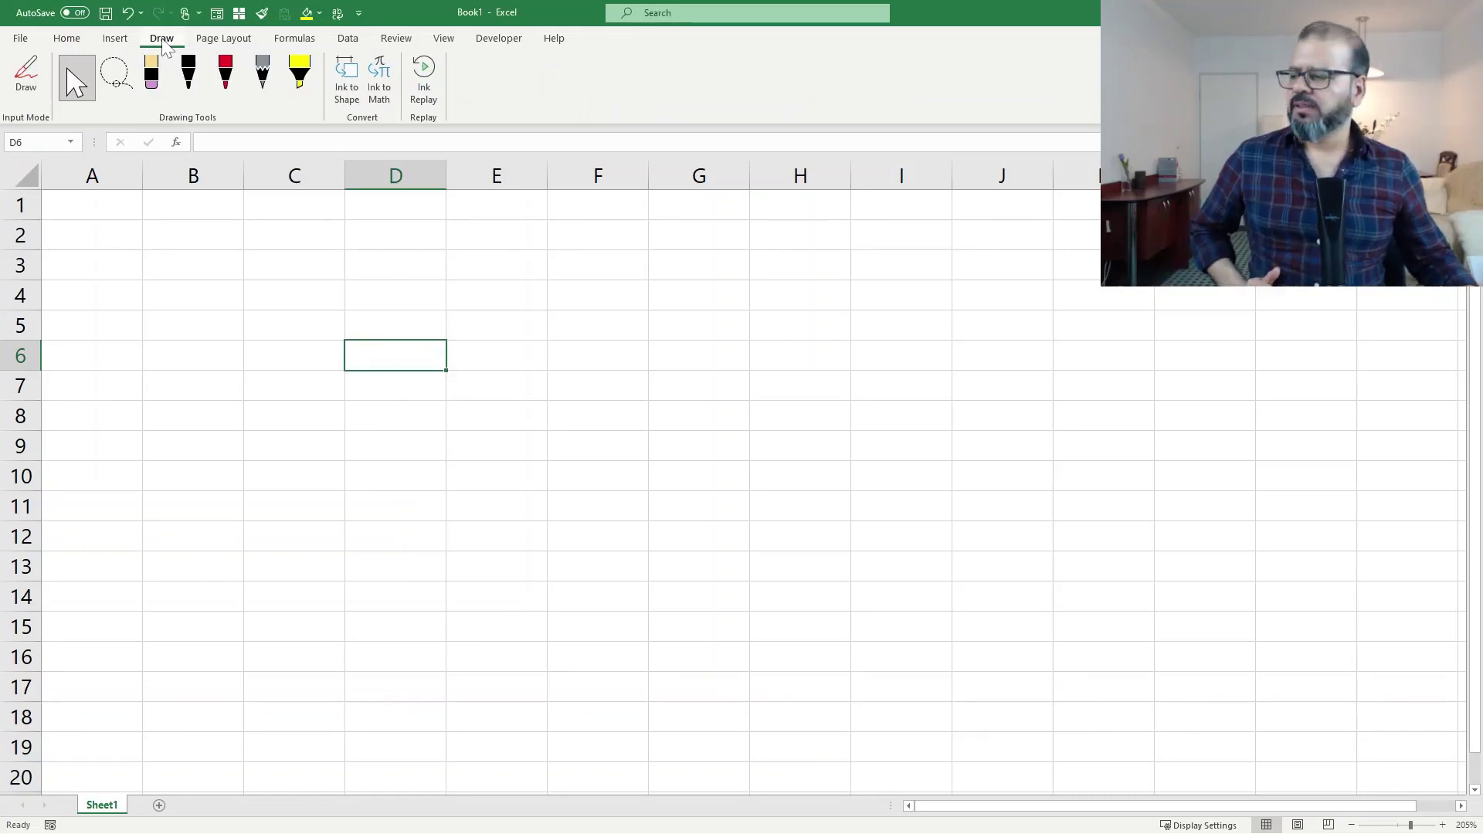
pyautogui.click(37, 97)
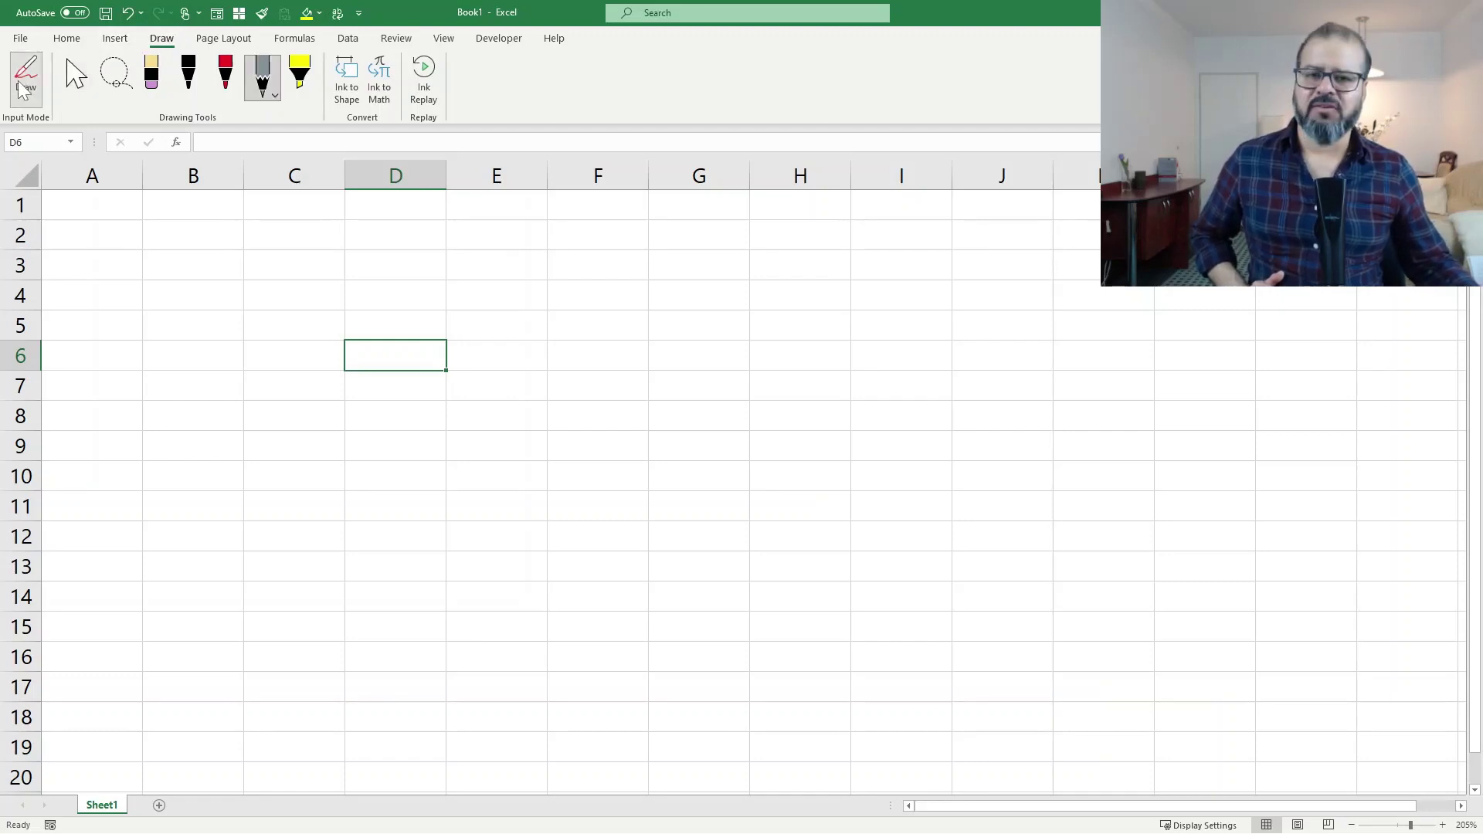
pyautogui.click(195, 85)
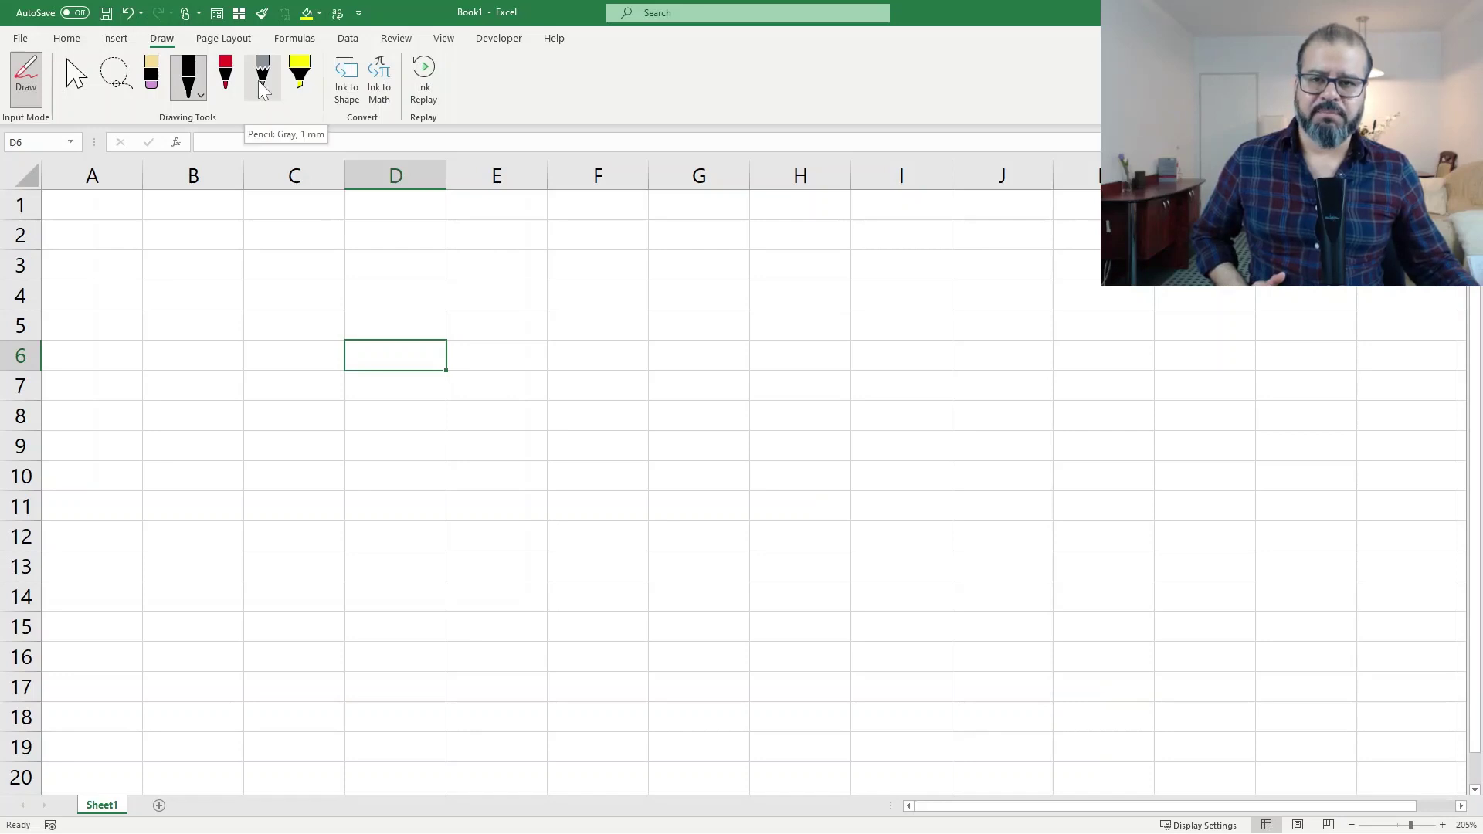
pyautogui.moveTo(260, 304); pyautogui.dragTo(473, 485)
pyautogui.moveTo(585, 312); pyautogui.dragTo(608, 446)
pyautogui.moveTo(540, 313); pyautogui.dragTo(520, 415)
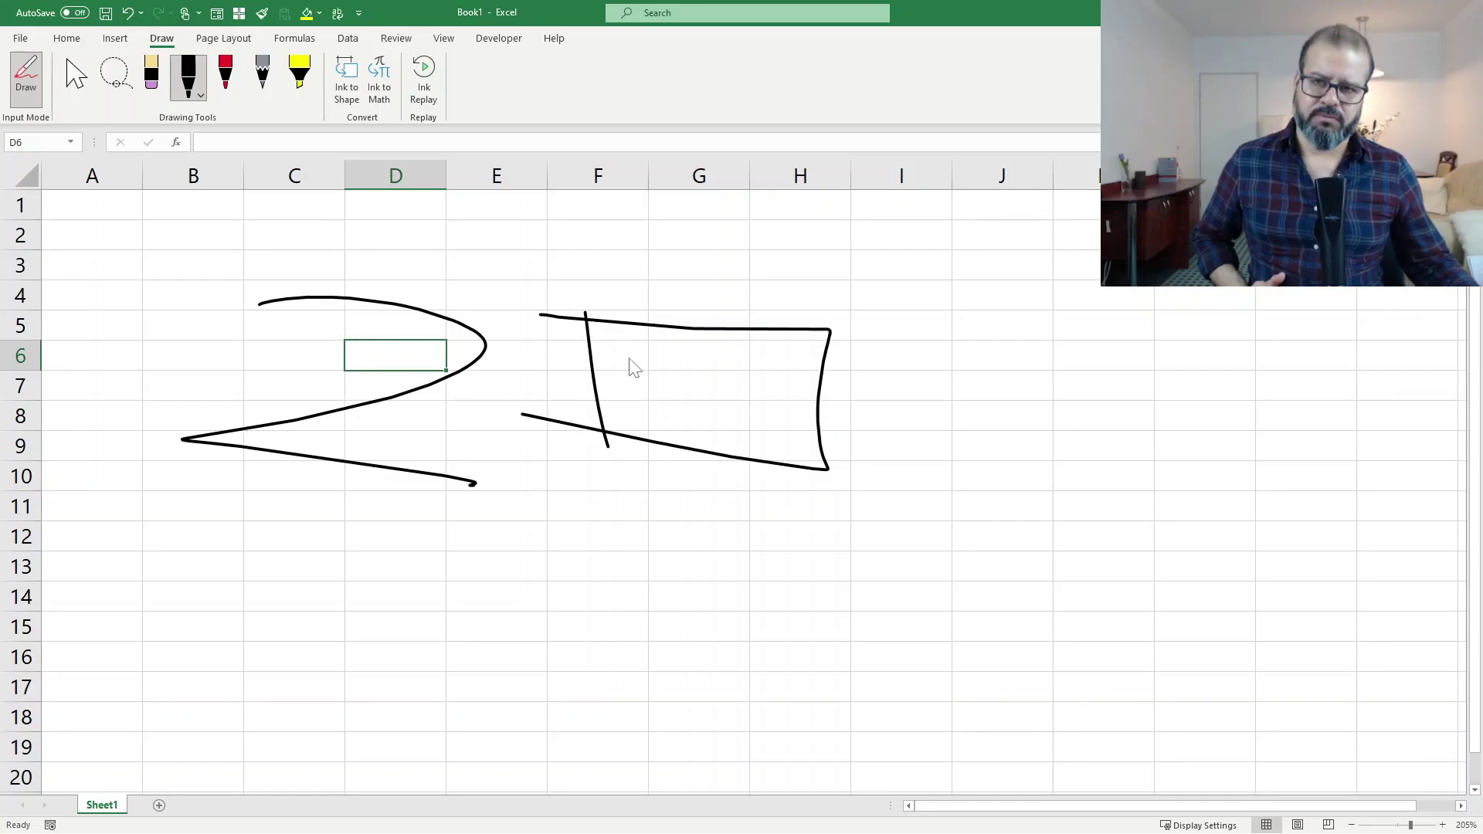
pyautogui.moveTo(874, 310)
pyautogui.mouseDown()
pyautogui.moveTo(919, 487)
pyautogui.moveTo(954, 444)
pyautogui.moveTo(913, 430)
pyautogui.mouseUp()
pyautogui.moveTo(630, 503)
pyautogui.mouseDown()
pyautogui.moveTo(749, 546)
pyautogui.moveTo(529, 553)
pyautogui.mouseUp()
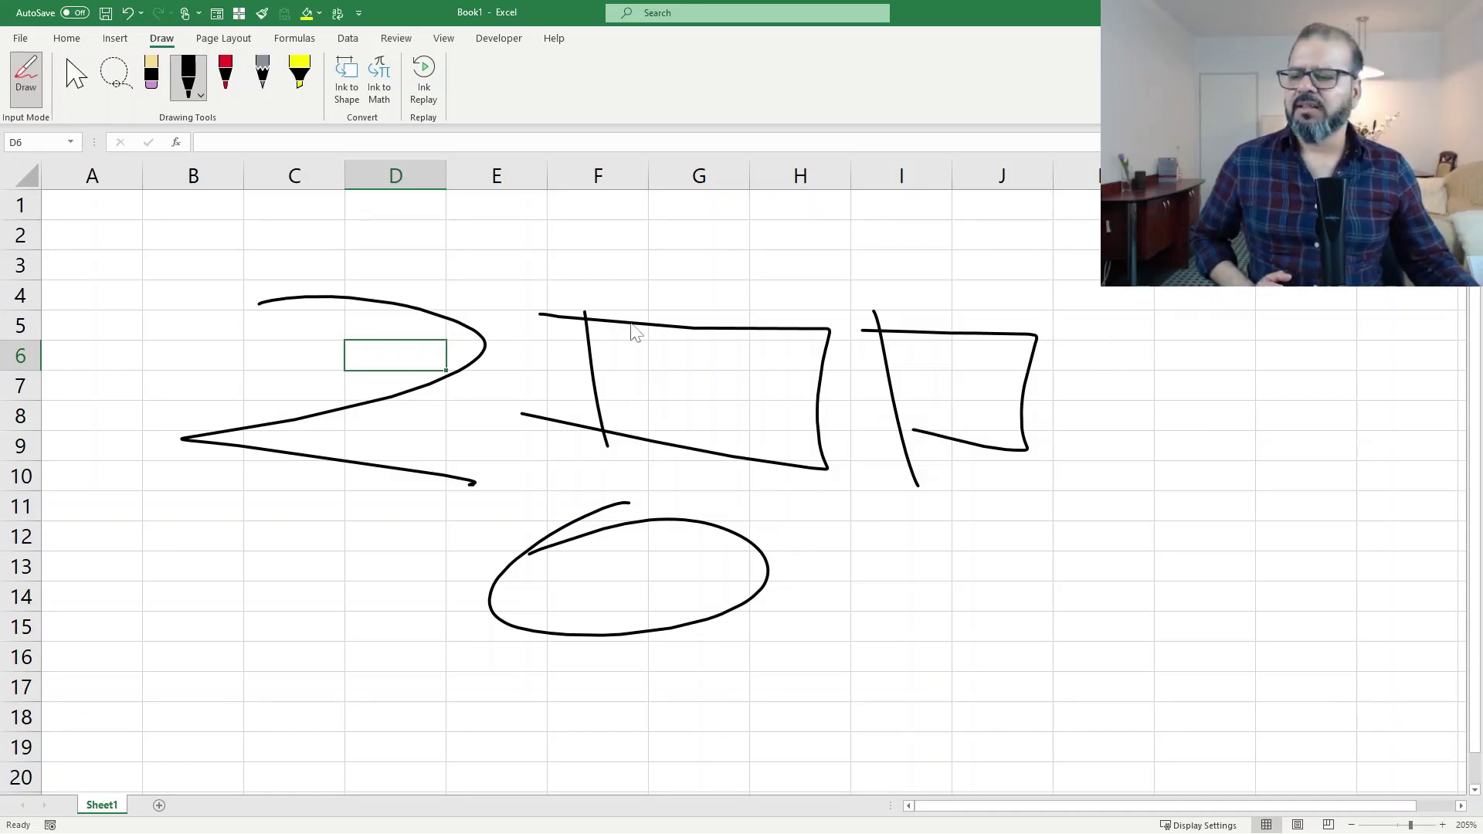
# Add black arrows on row 3 and the right side, diagonal strokes, and a long row-19 line.
pyautogui.moveTo(455, 256); pyautogui.dragTo(858, 259)
pyautogui.moveTo(731, 231)
pyautogui.mouseDown()
pyautogui.moveTo(910, 267)
pyautogui.moveTo(726, 298)
pyautogui.mouseUp()
pyautogui.moveTo(1090, 379); pyautogui.dragTo(1135, 689)
pyautogui.moveTo(1150, 631)
pyautogui.mouseDown()
pyautogui.moveTo(1151, 728)
pyautogui.moveTo(1031, 618)
pyautogui.mouseUp()
pyautogui.moveTo(417, 631)
pyautogui.mouseDown()
pyautogui.moveTo(435, 729)
pyautogui.moveTo(495, 739)
pyautogui.mouseUp()
pyautogui.moveTo(519, 645); pyautogui.dragTo(623, 793)
pyautogui.moveTo(675, 689); pyautogui.dragTo(761, 774)
pyautogui.moveTo(286, 741); pyautogui.dragTo(1042, 730)
pyautogui.moveTo(1152, 744); pyautogui.dragTo(1151, 740)
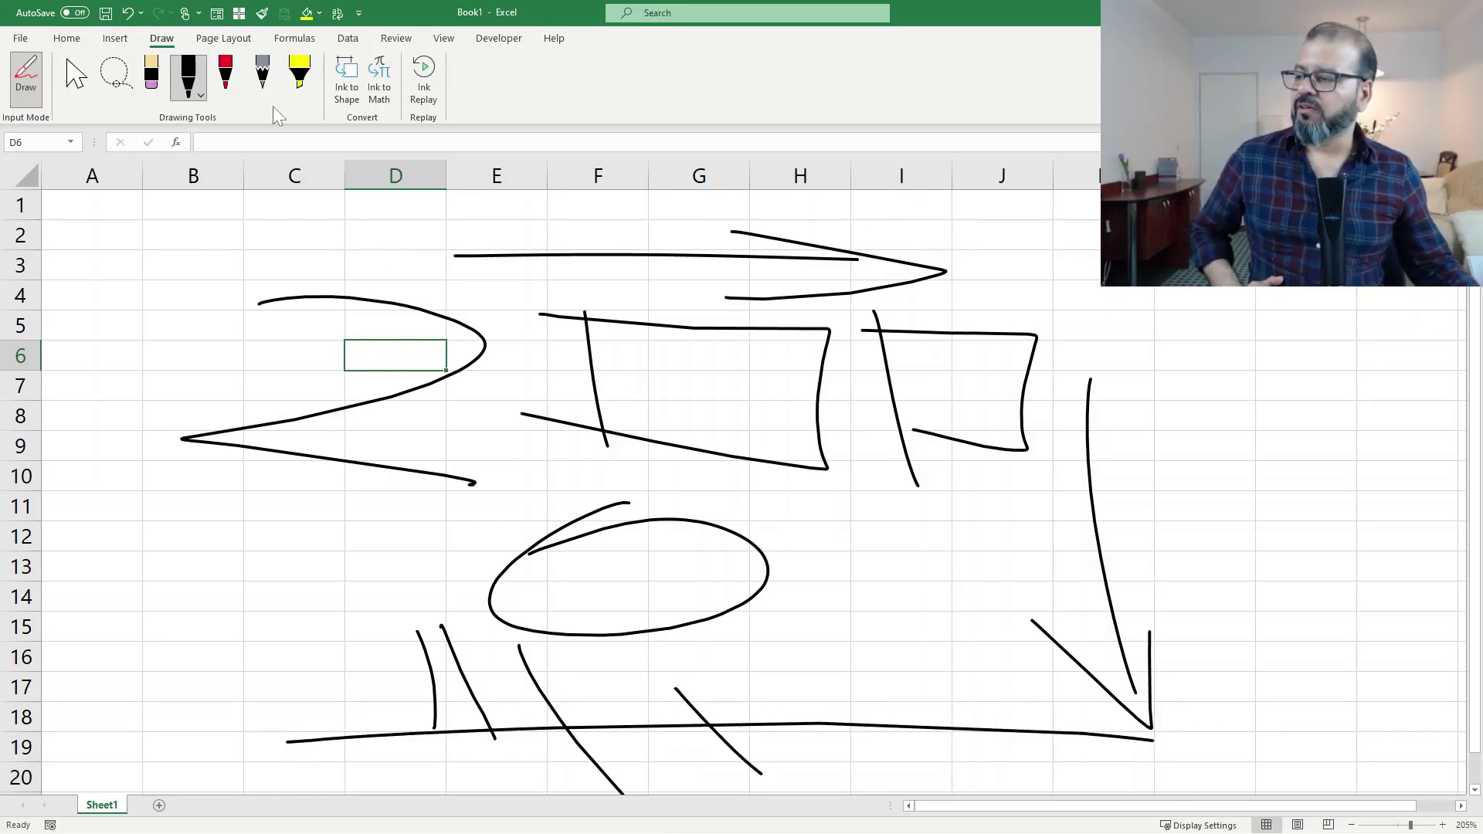
# Scribble red pen zigzags inside the left box, the oval and the right box, then switch to Lasso Select.
pyautogui.click(230, 84)
pyautogui.moveTo(616, 369); pyautogui.dragTo(750, 407)
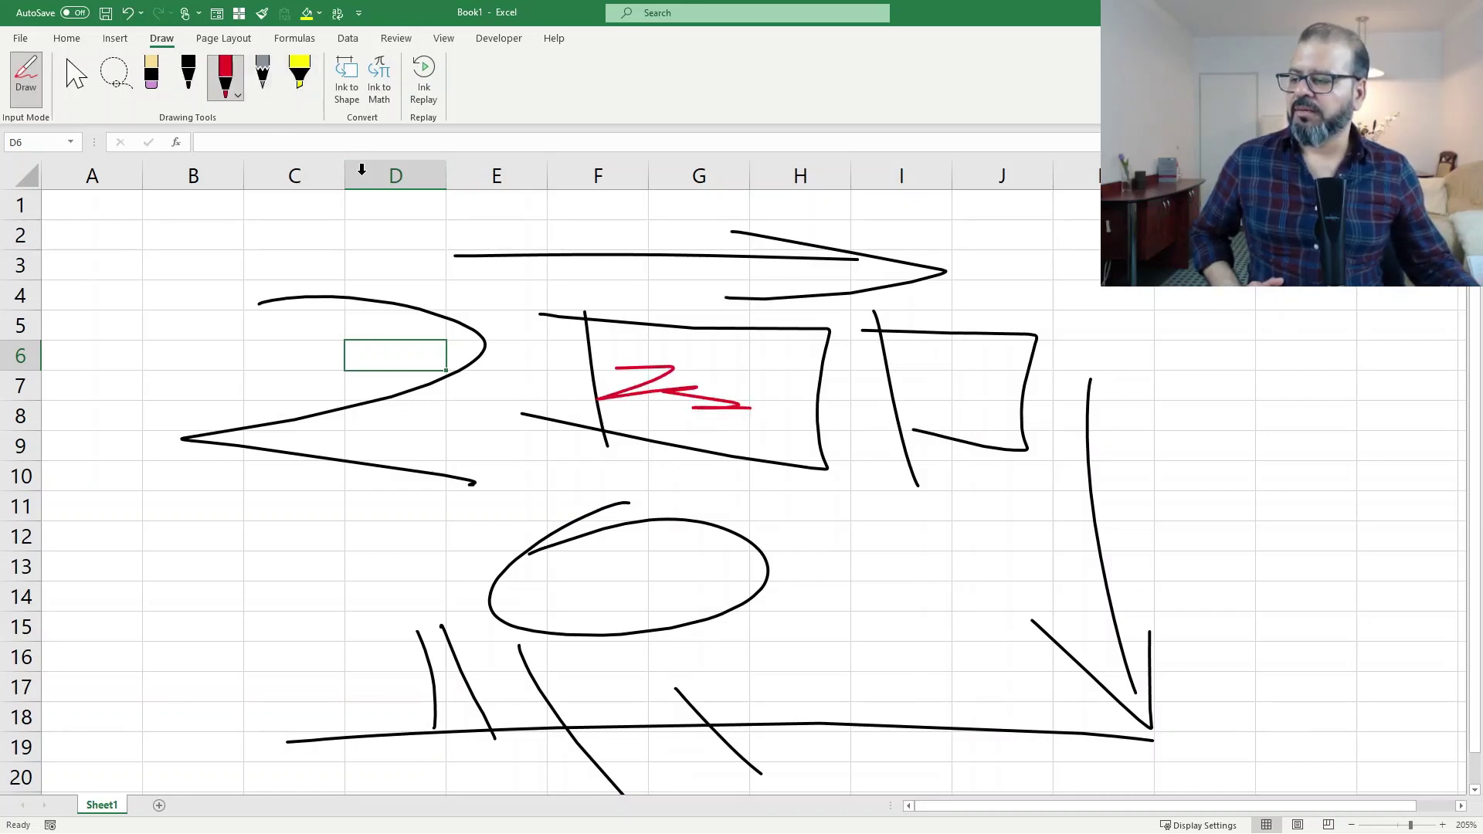
pyautogui.moveTo(599, 559); pyautogui.dragTo(701, 612)
pyautogui.moveTo(962, 355)
pyautogui.mouseDown()
pyautogui.moveTo(980, 407)
pyautogui.moveTo(1024, 413)
pyautogui.mouseUp()
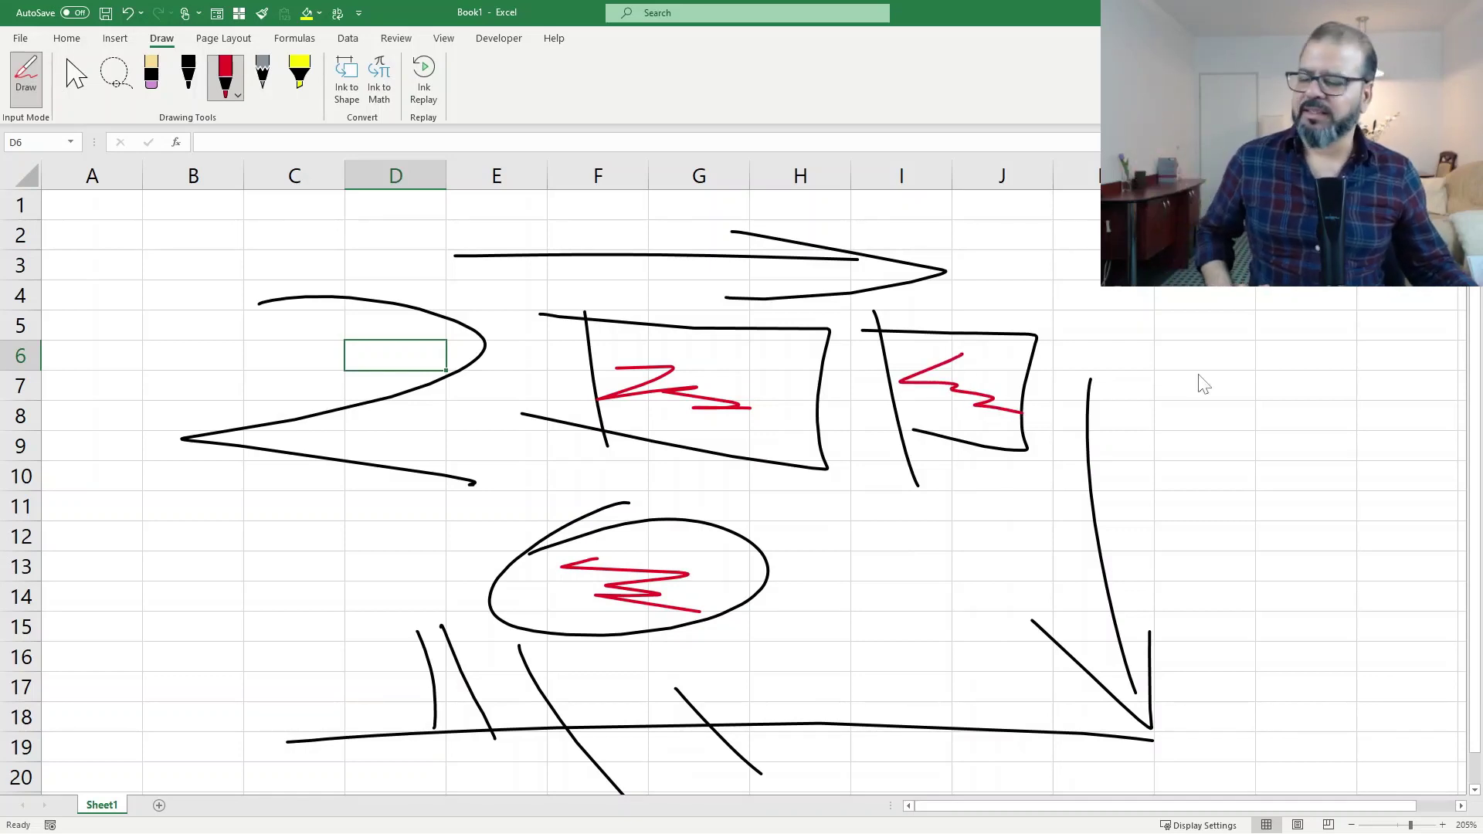
pyautogui.click(127, 90)
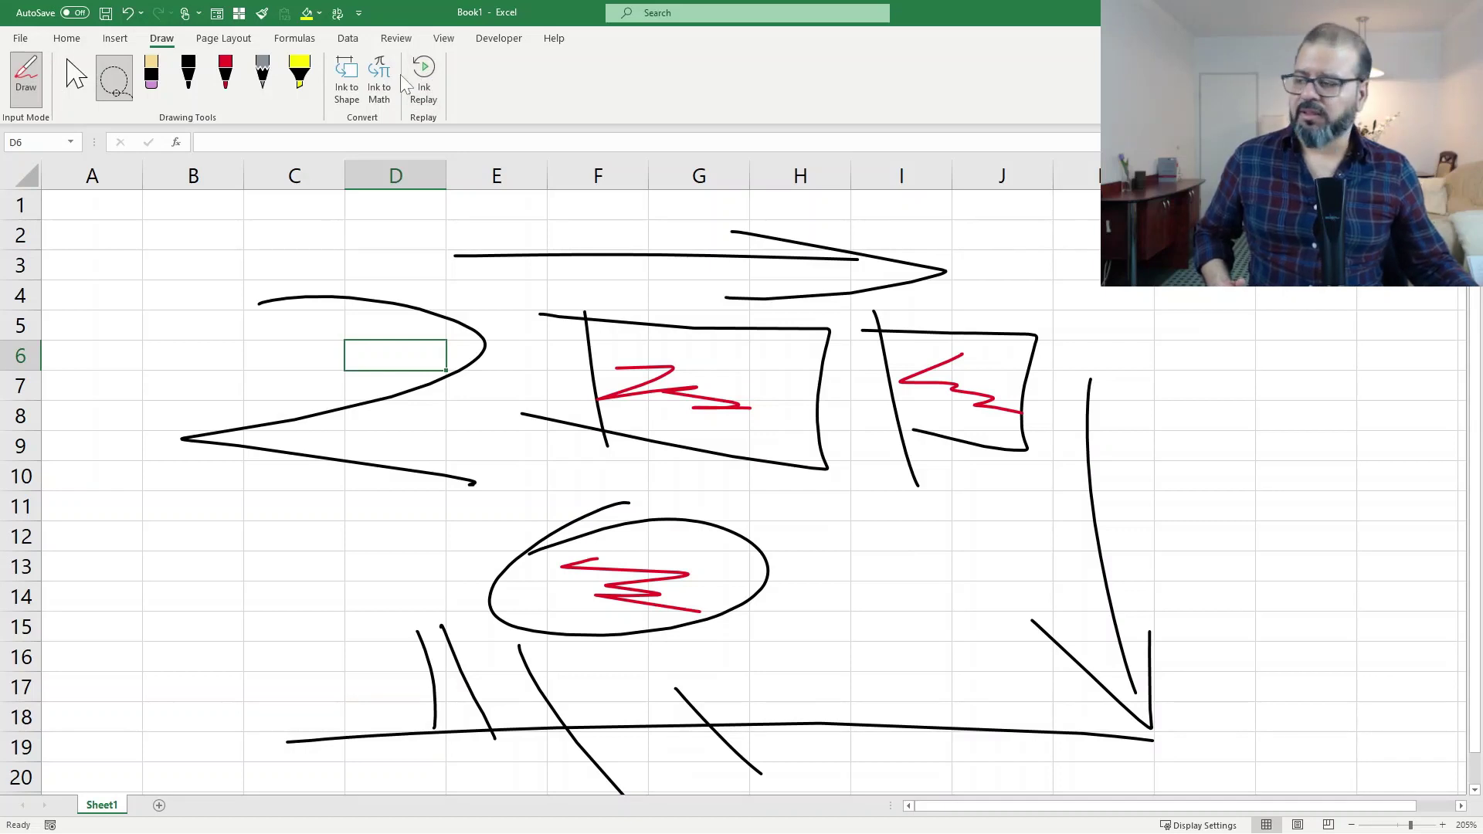
# Play back the ink drawing with Ink Replay, close it, and add a new Sheet2.
pyautogui.click(422, 85)
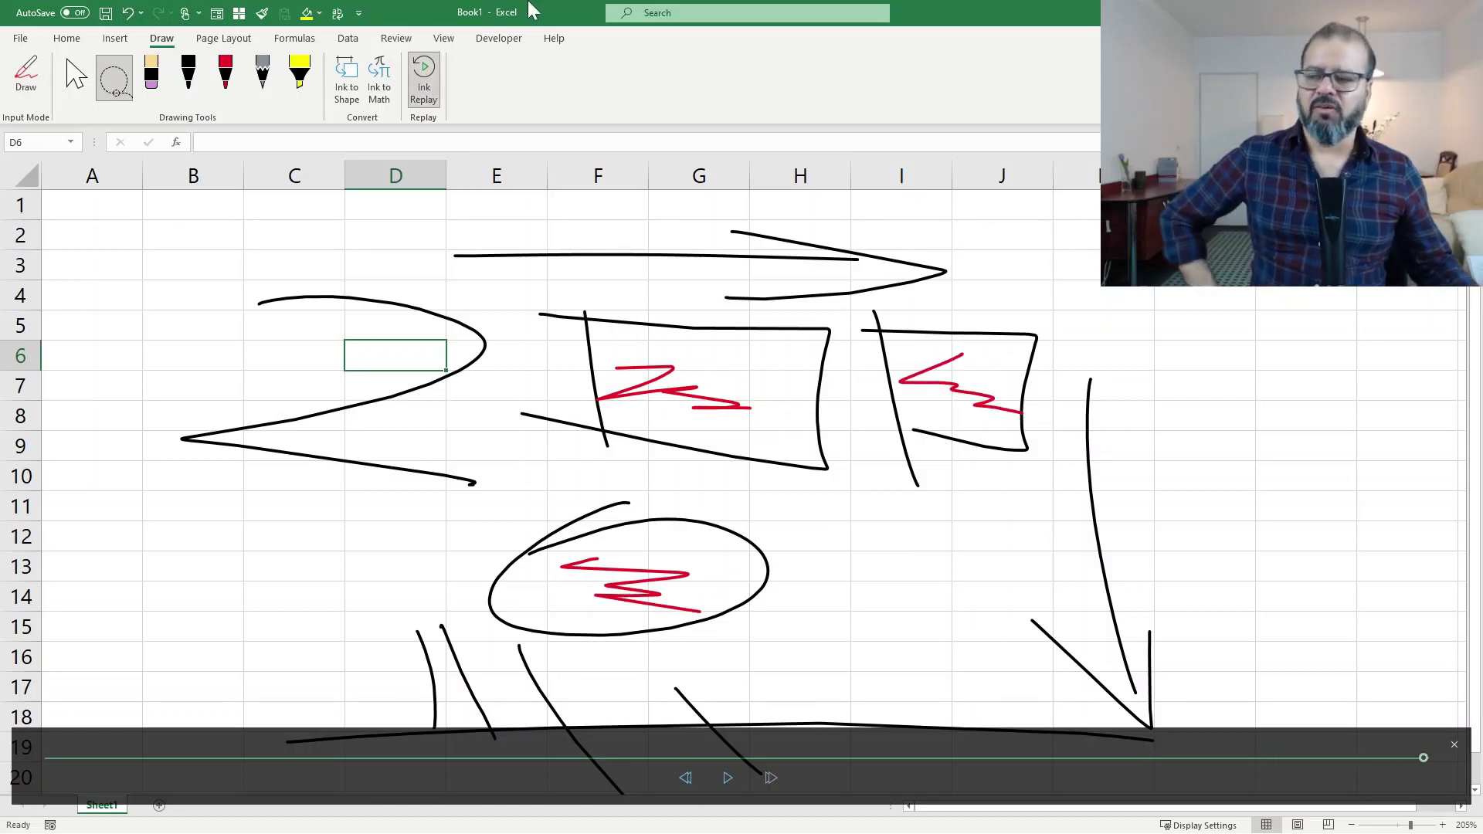
pyautogui.click(684, 224)
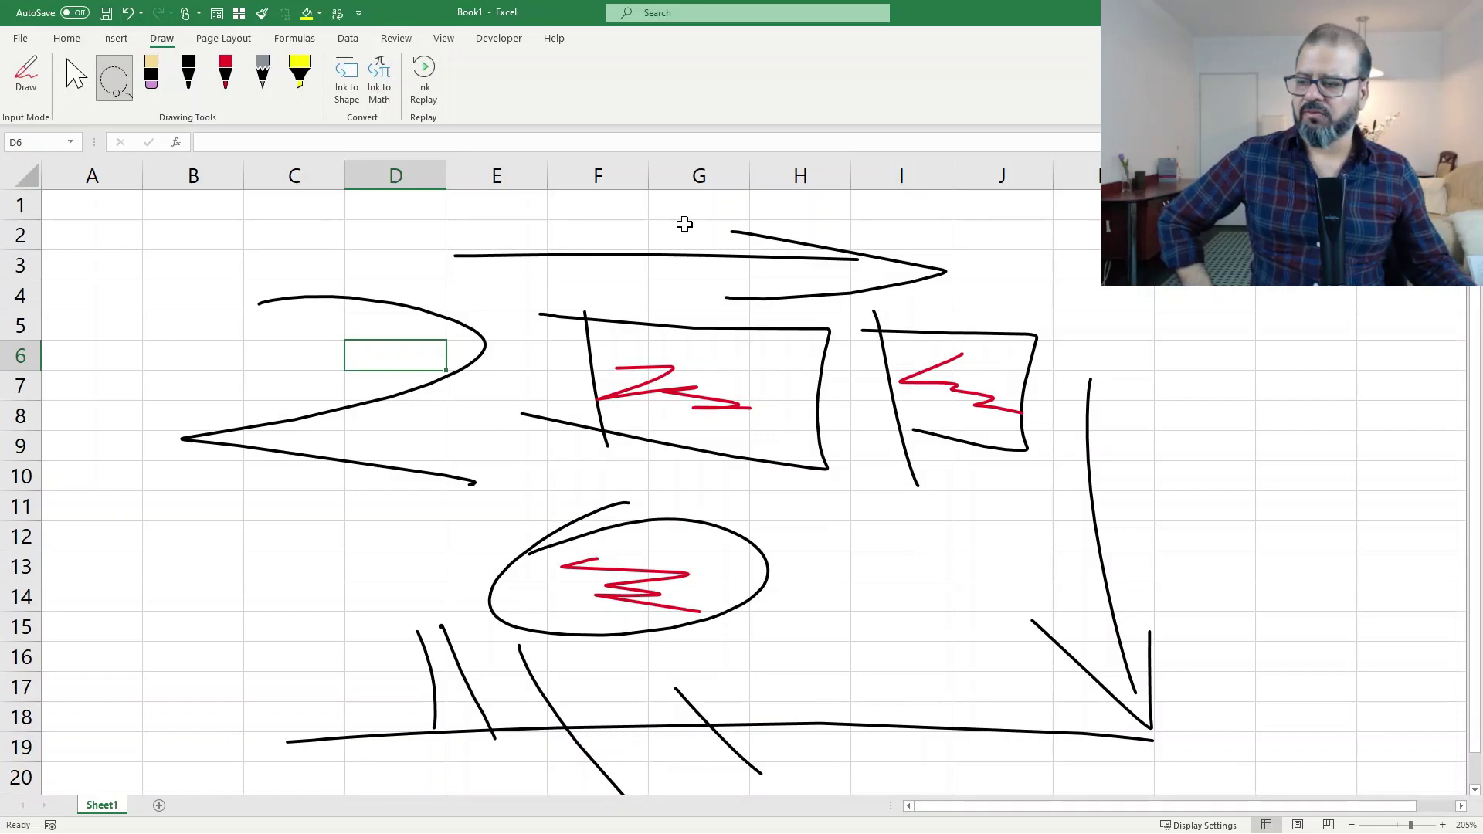
pyautogui.click(159, 805)
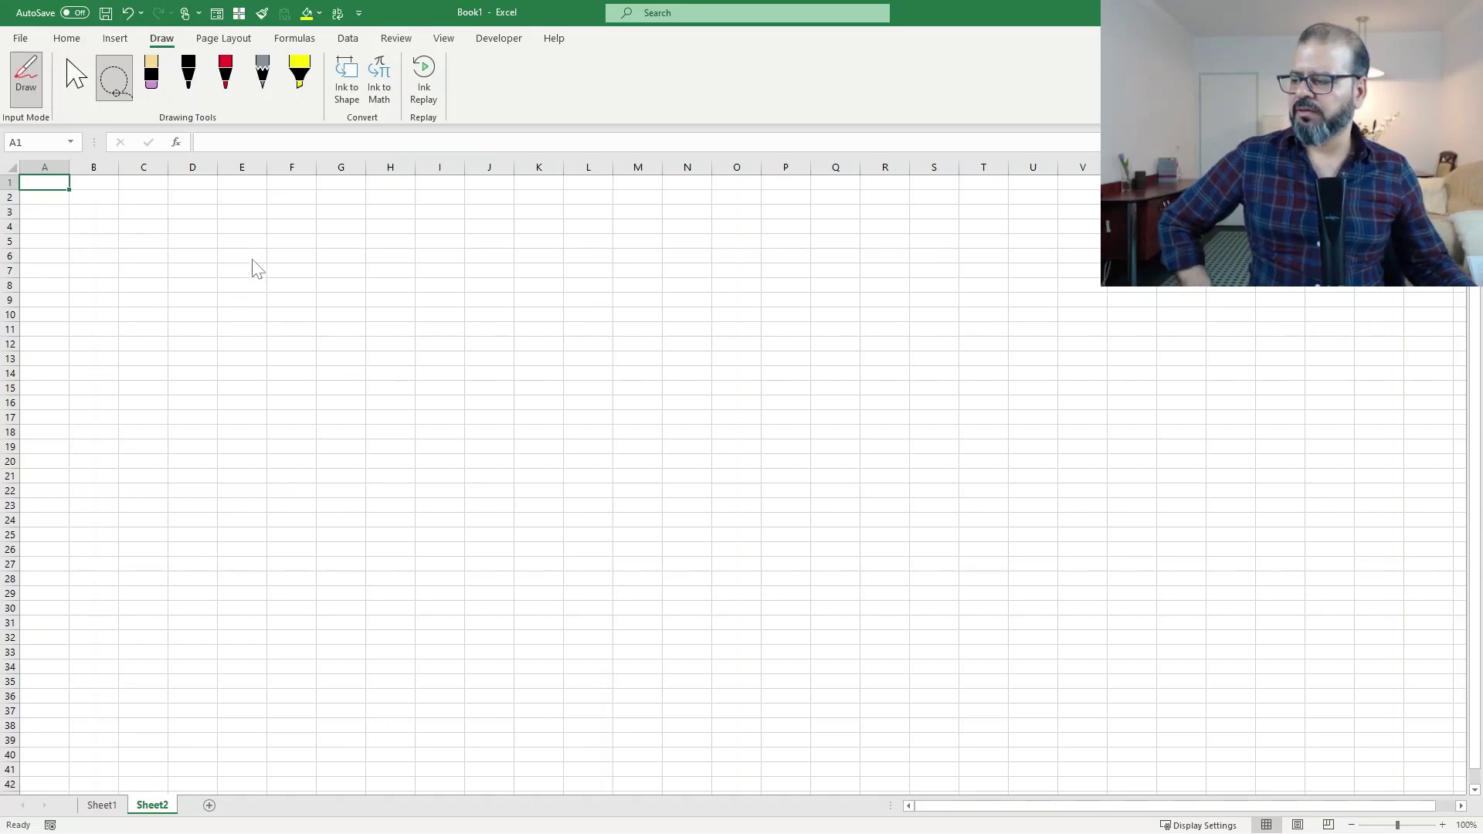
# Enter =RANDBETWEEN(1000,3000) in H10 and fill it down to H33.
pyautogui.press('Escape')
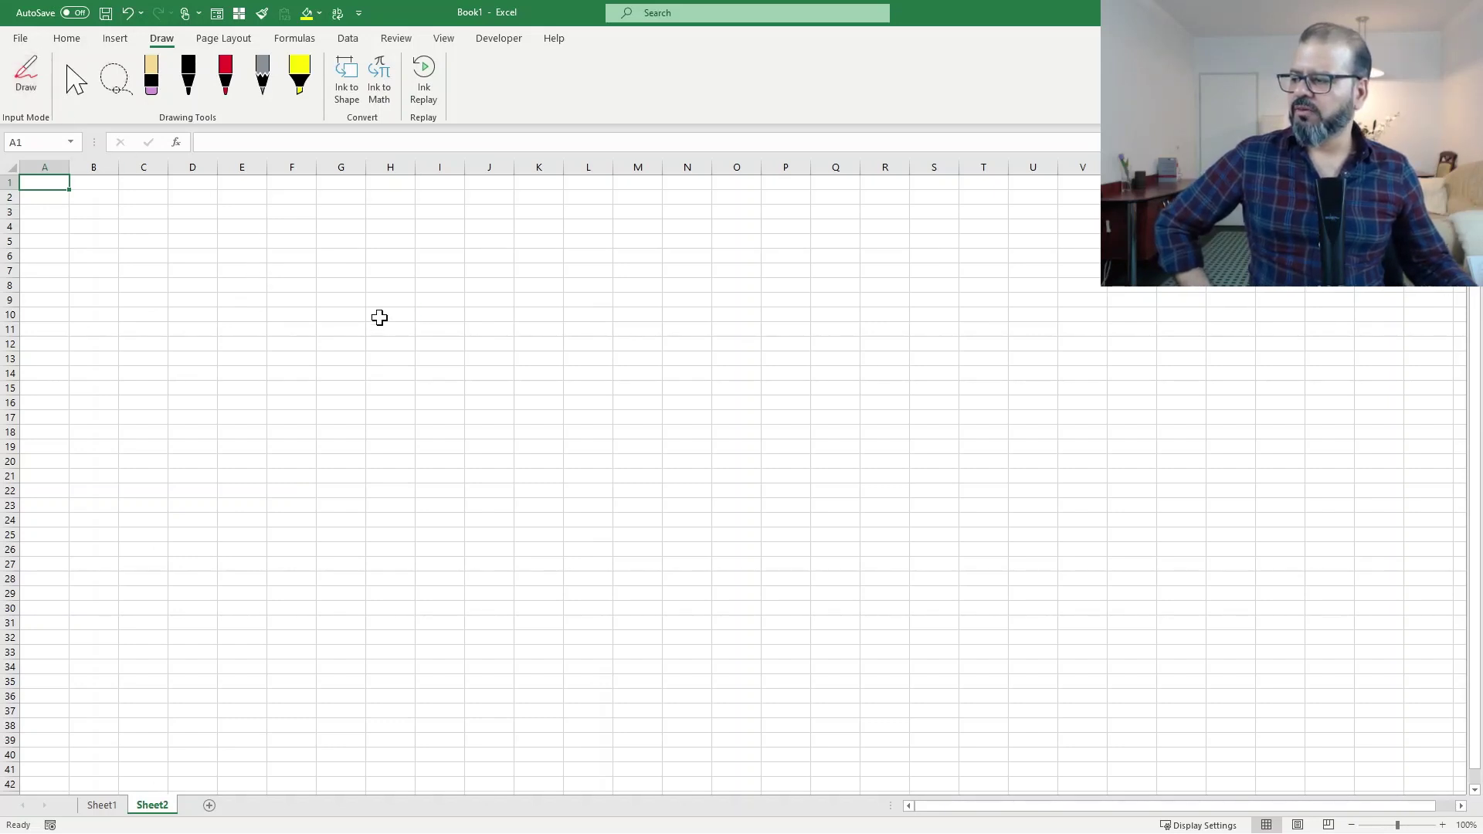
pyautogui.click(378, 316)
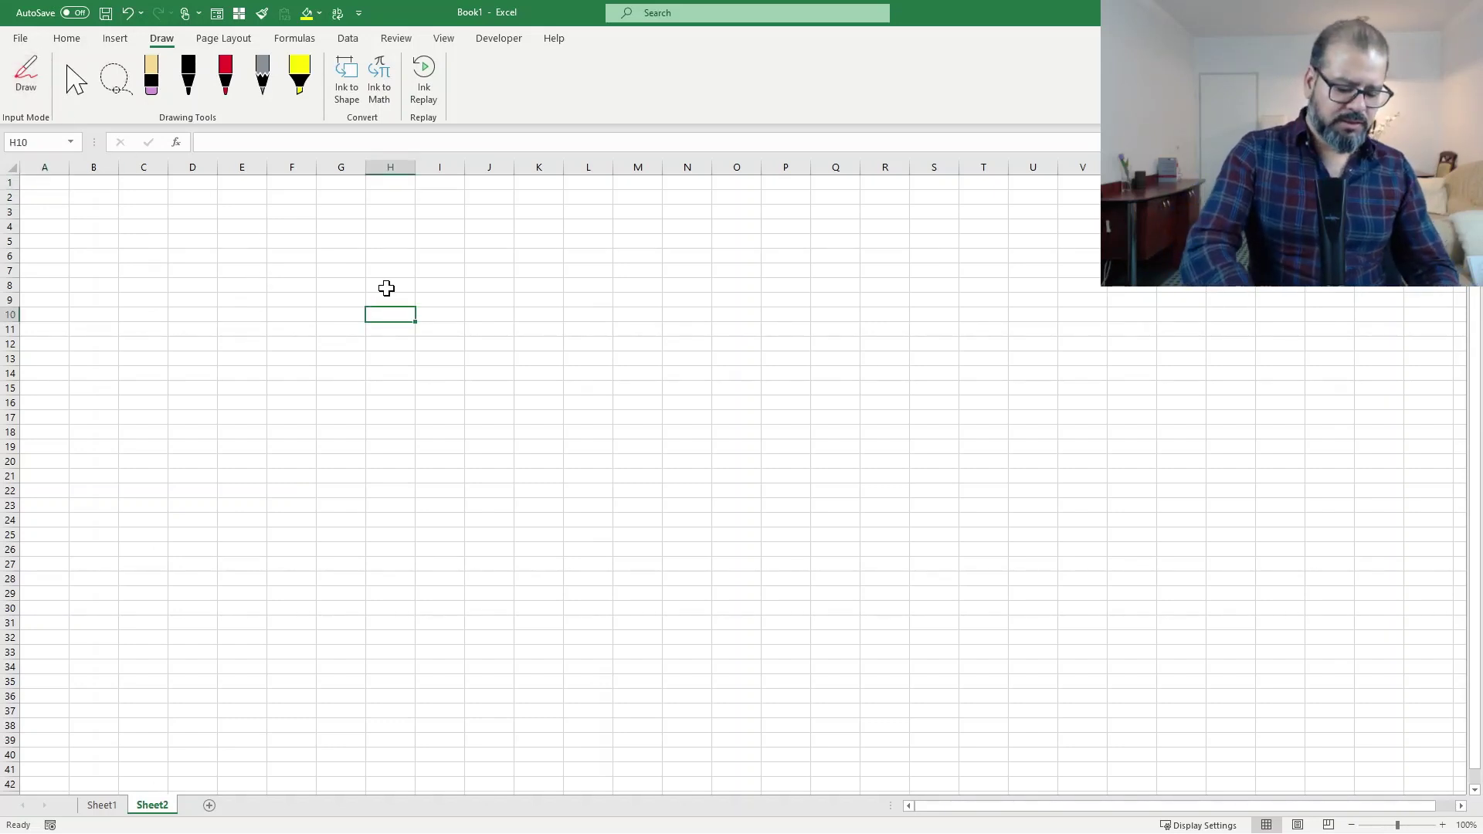
pyautogui.write('=Ran')
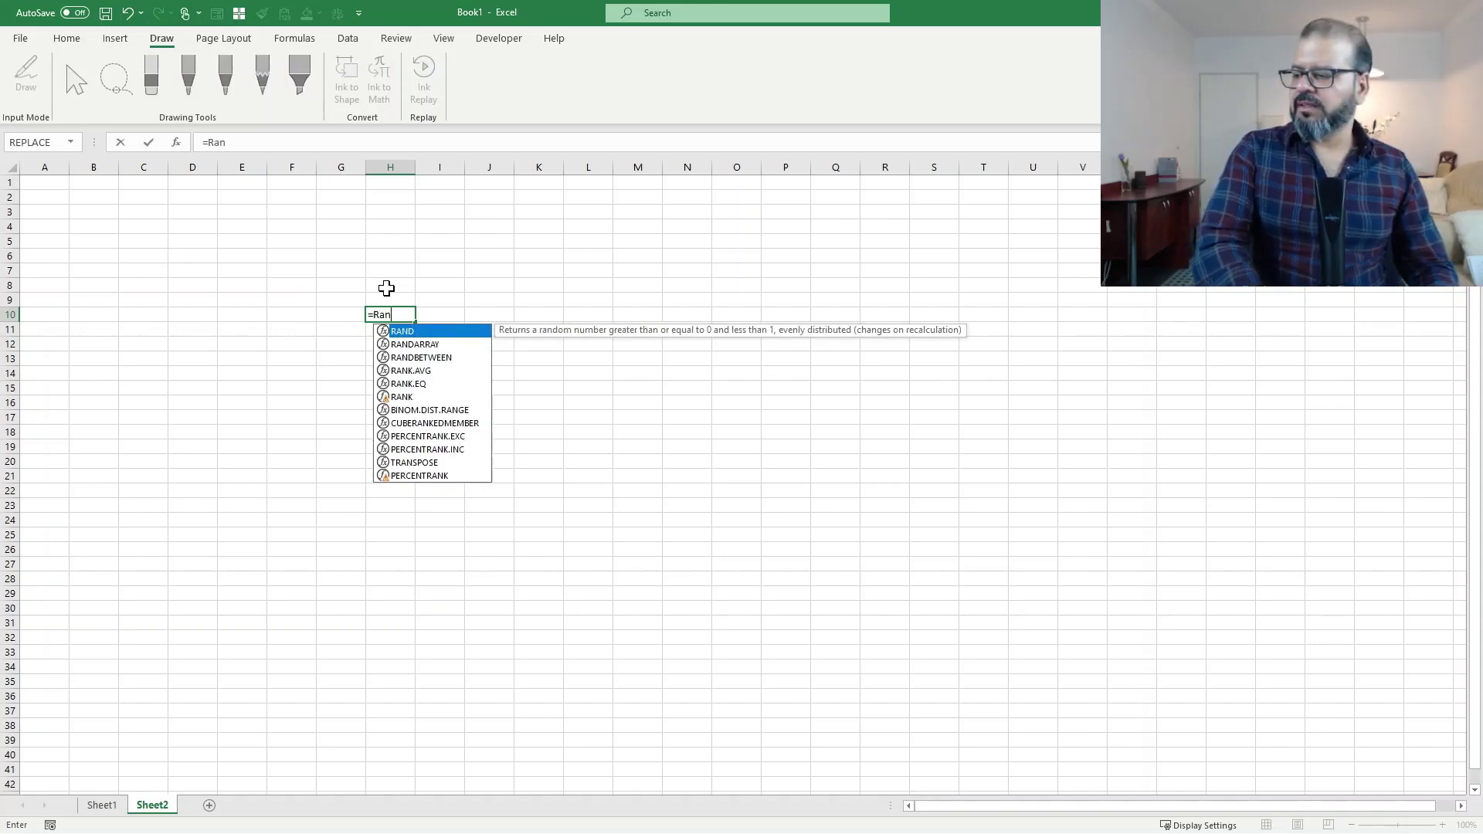
pyautogui.write('d')
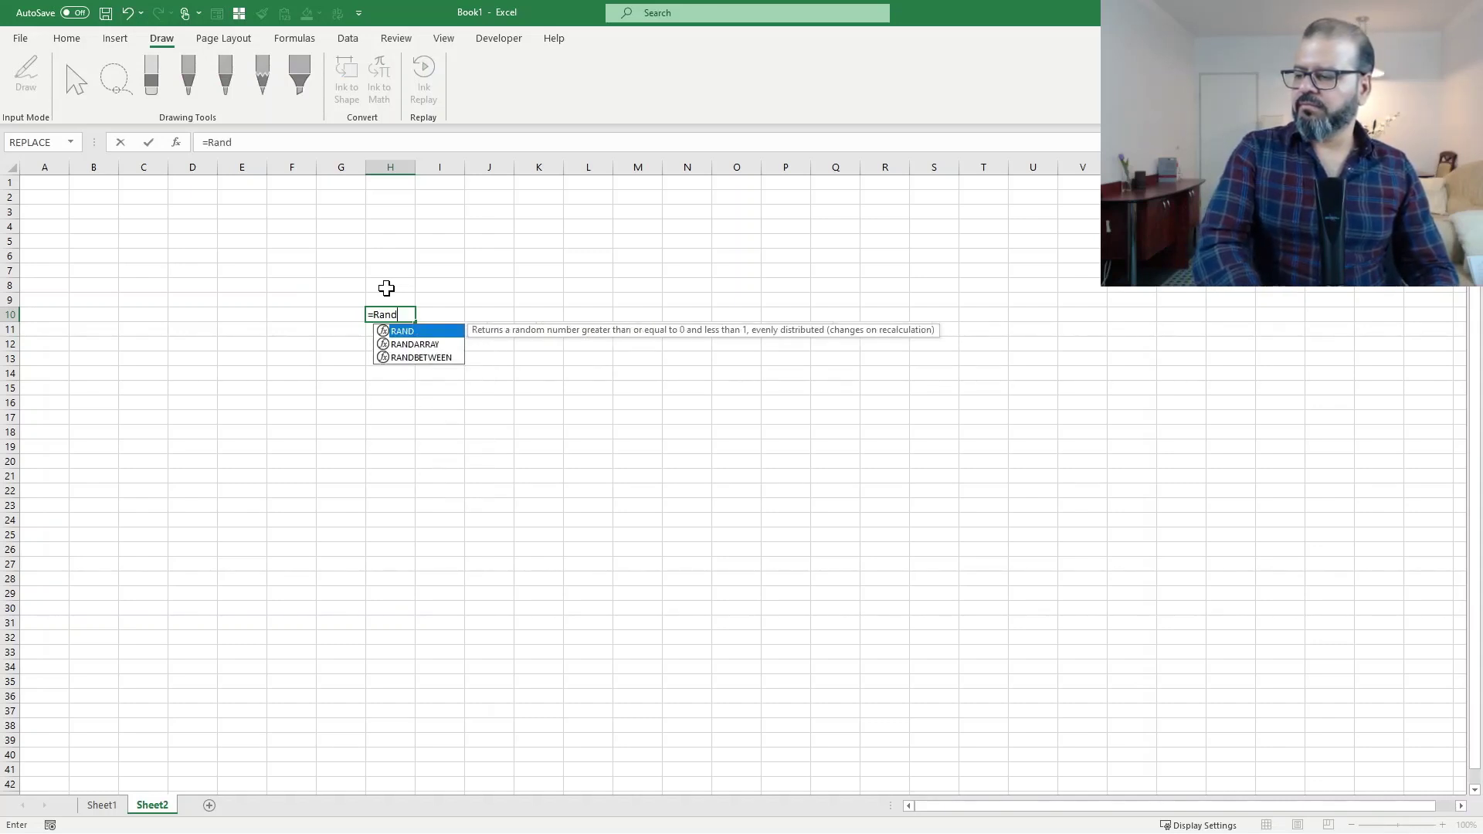
pyautogui.write('between(1000,3000)')
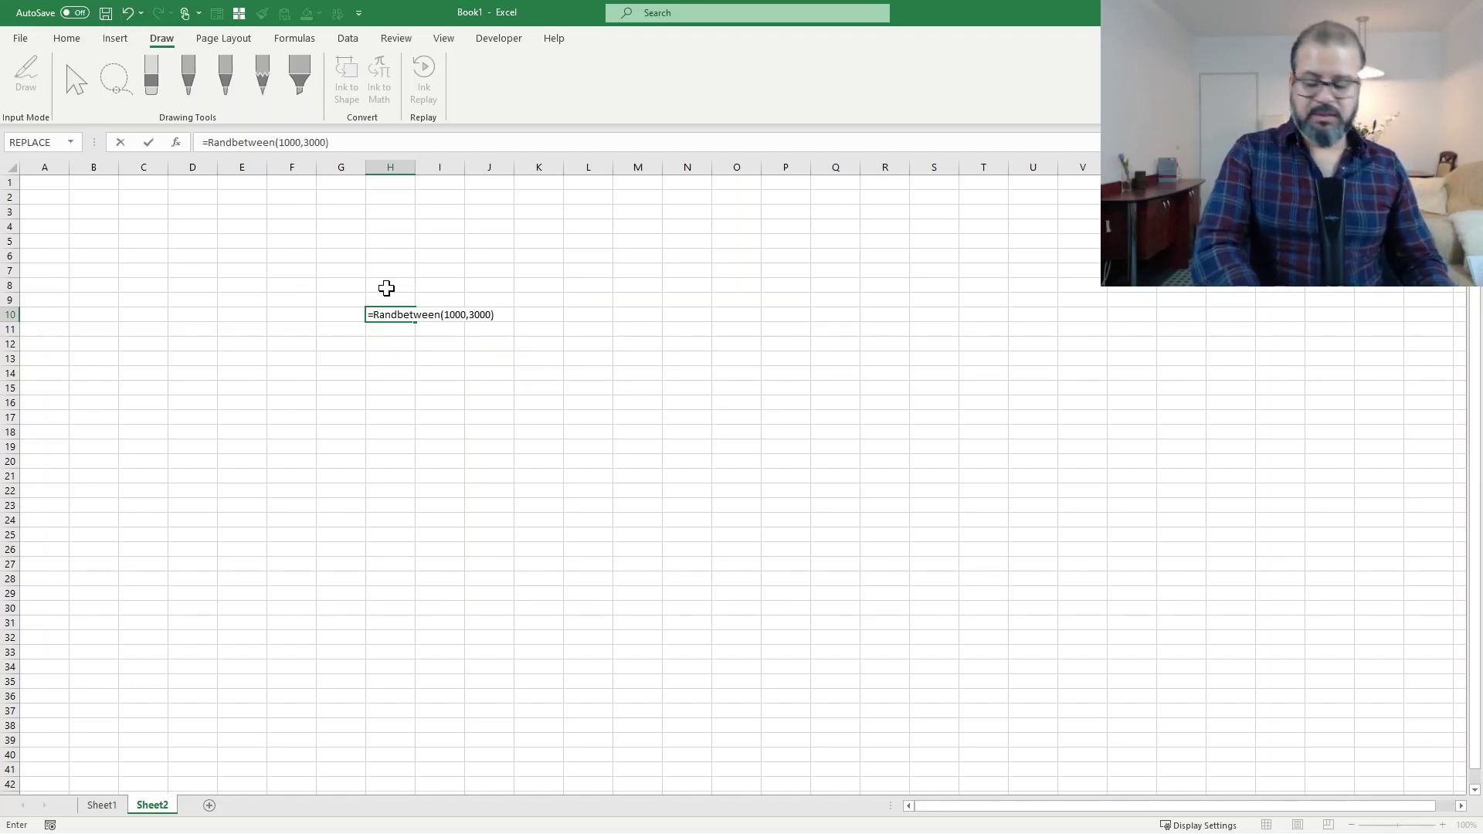
pyautogui.hotkey('ctrl', 'Return')
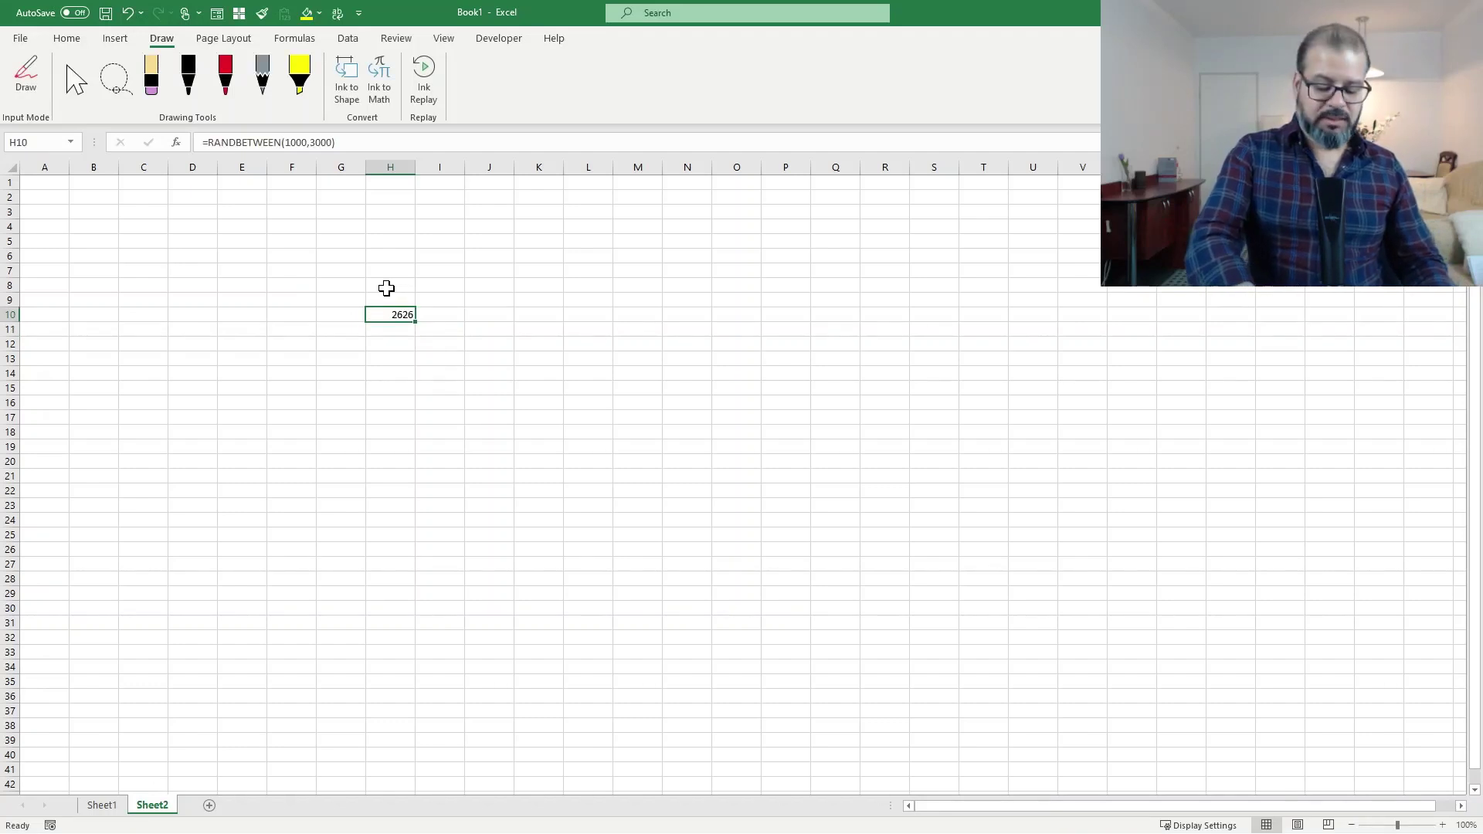
pyautogui.moveTo(416, 321); pyautogui.dragTo(441, 652)
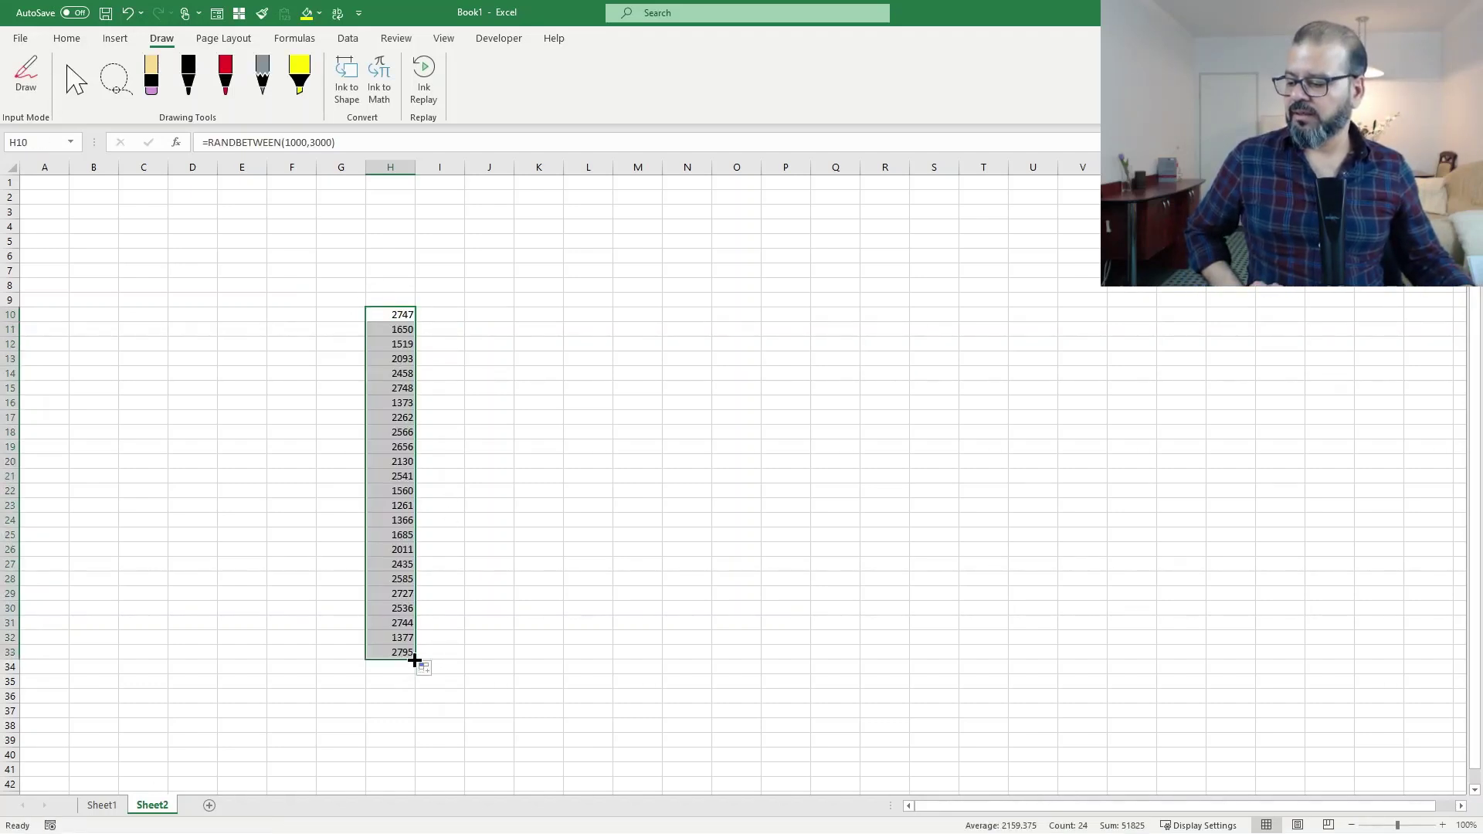
# Copy the H10:H33 formulas and paste them into I10:O33.
pyautogui.click(398, 608)
pyautogui.moveTo(384, 315); pyautogui.dragTo(381, 645)
pyautogui.hotkey('ctrl', 'c')
pyautogui.moveTo(440, 315); pyautogui.dragTo(761, 654)
pyautogui.hotkey('ctrl', 'v')
pyautogui.click(308, 402)
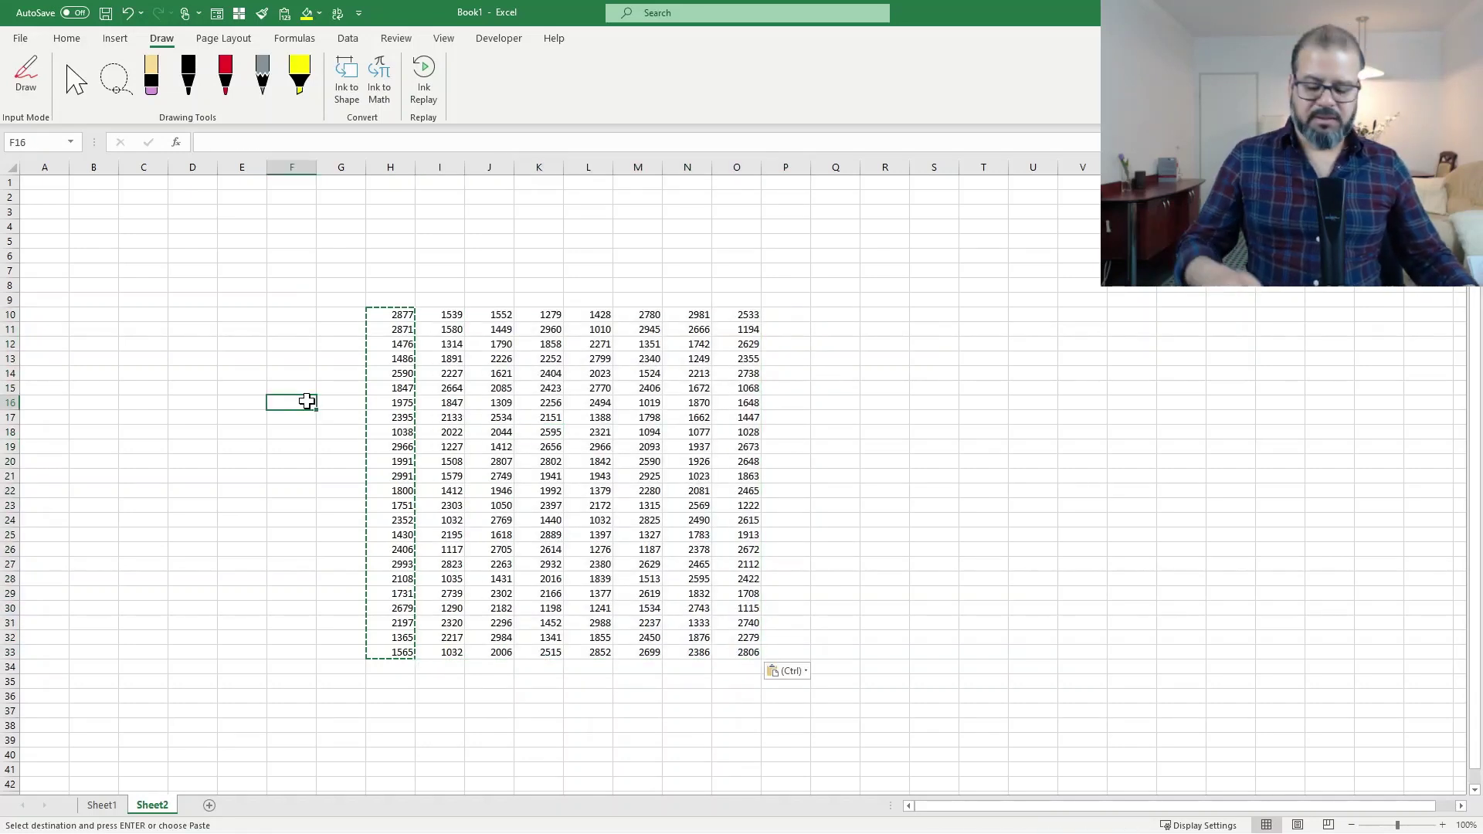
pyautogui.press('Escape')
pyautogui.click(404, 388)
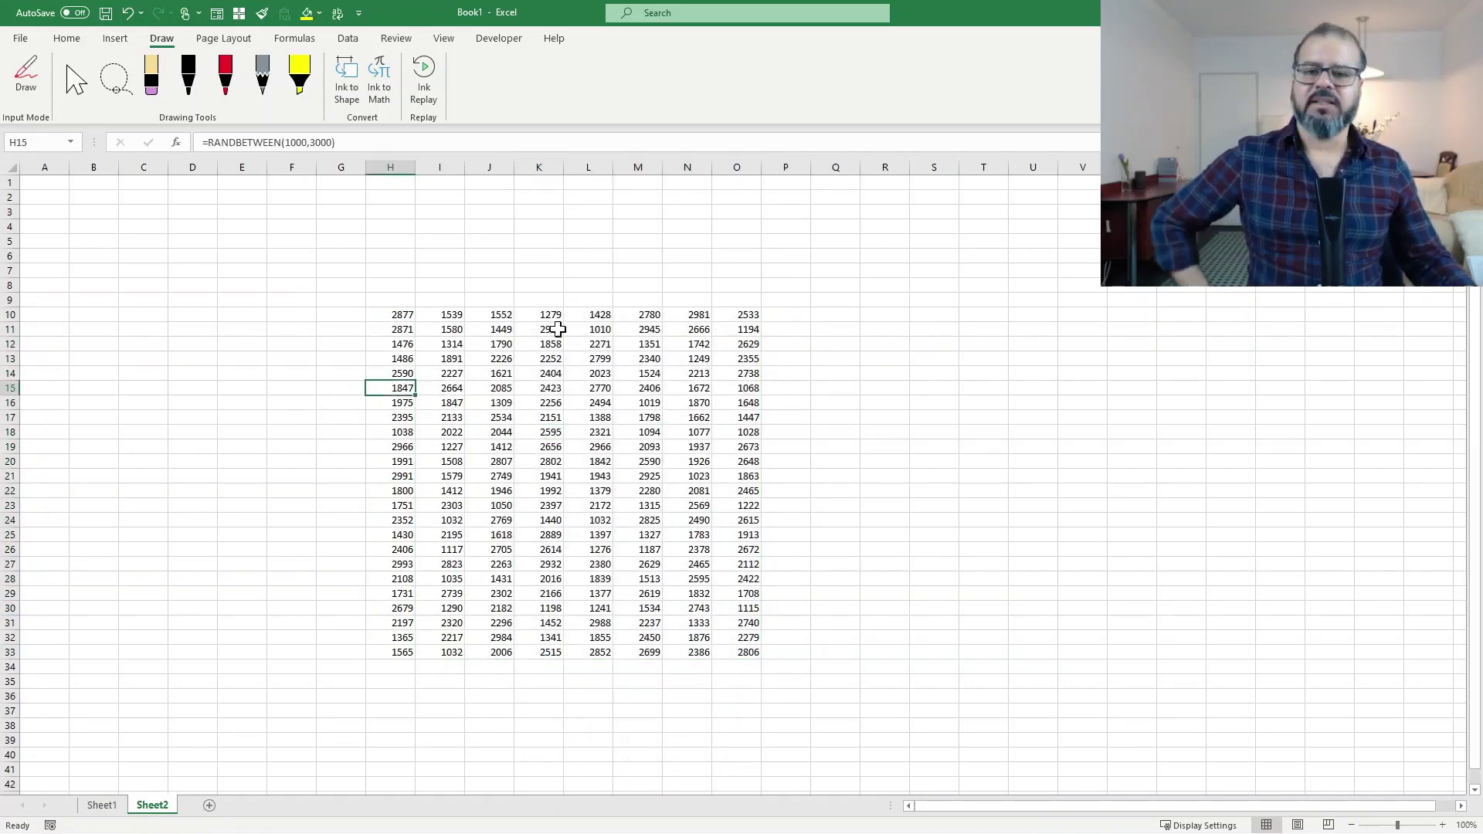
# With the yellow highlighter, mark 2664, 2271, 1315 and 1534 in the random-number grid.
pyautogui.click(297, 91)
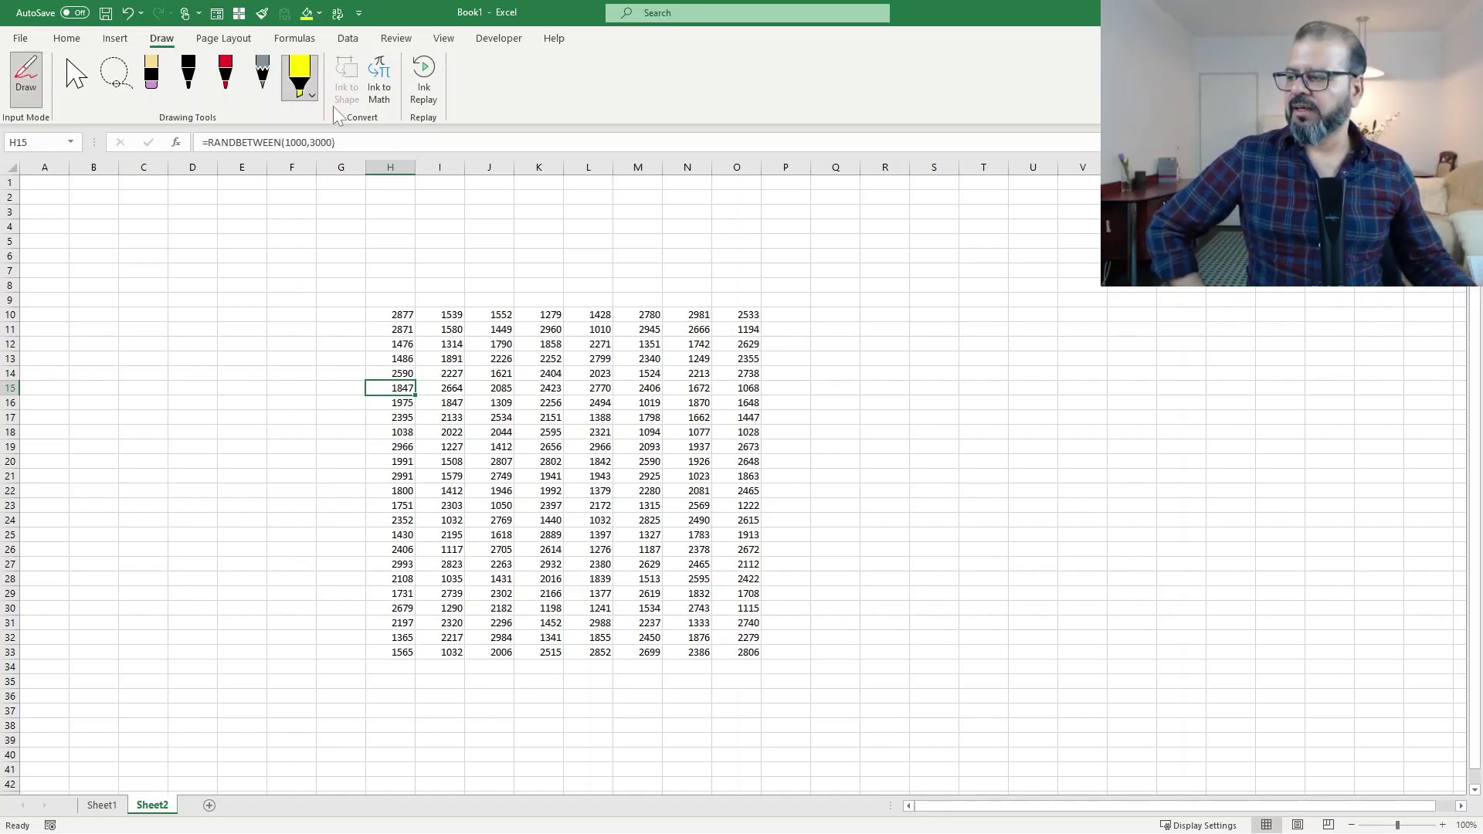
pyautogui.click(313, 95)
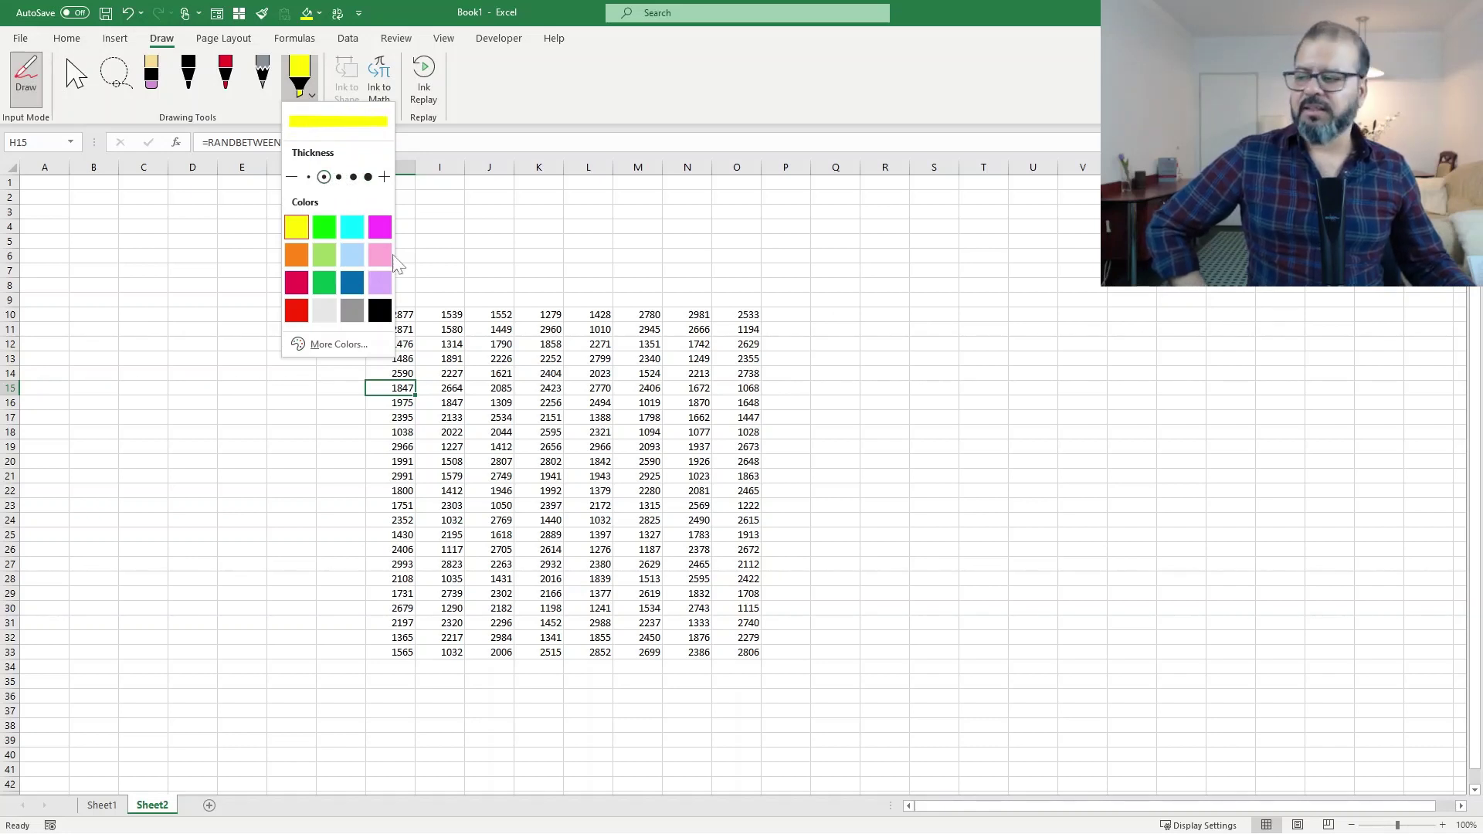
pyautogui.click(438, 386)
pyautogui.moveTo(431, 385)
pyautogui.mouseDown()
pyautogui.moveTo(459, 386)
pyautogui.moveTo(522, 433)
pyautogui.moveTo(610, 520)
pyautogui.mouseUp()
pyautogui.moveTo(570, 348); pyautogui.dragTo(625, 353)
pyautogui.moveTo(637, 506); pyautogui.dragTo(669, 506)
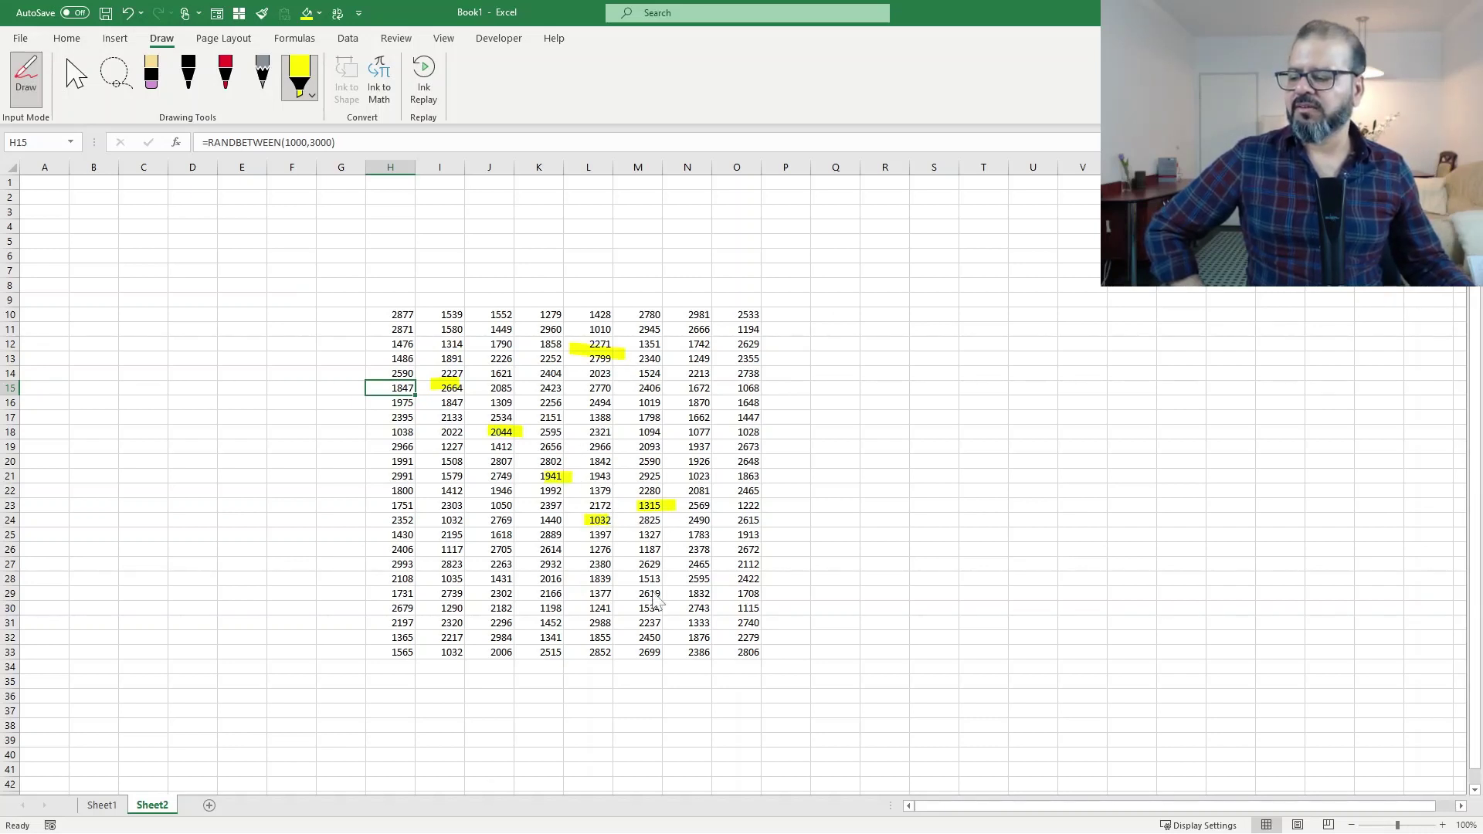
pyautogui.moveTo(639, 609); pyautogui.dragTo(672, 609)
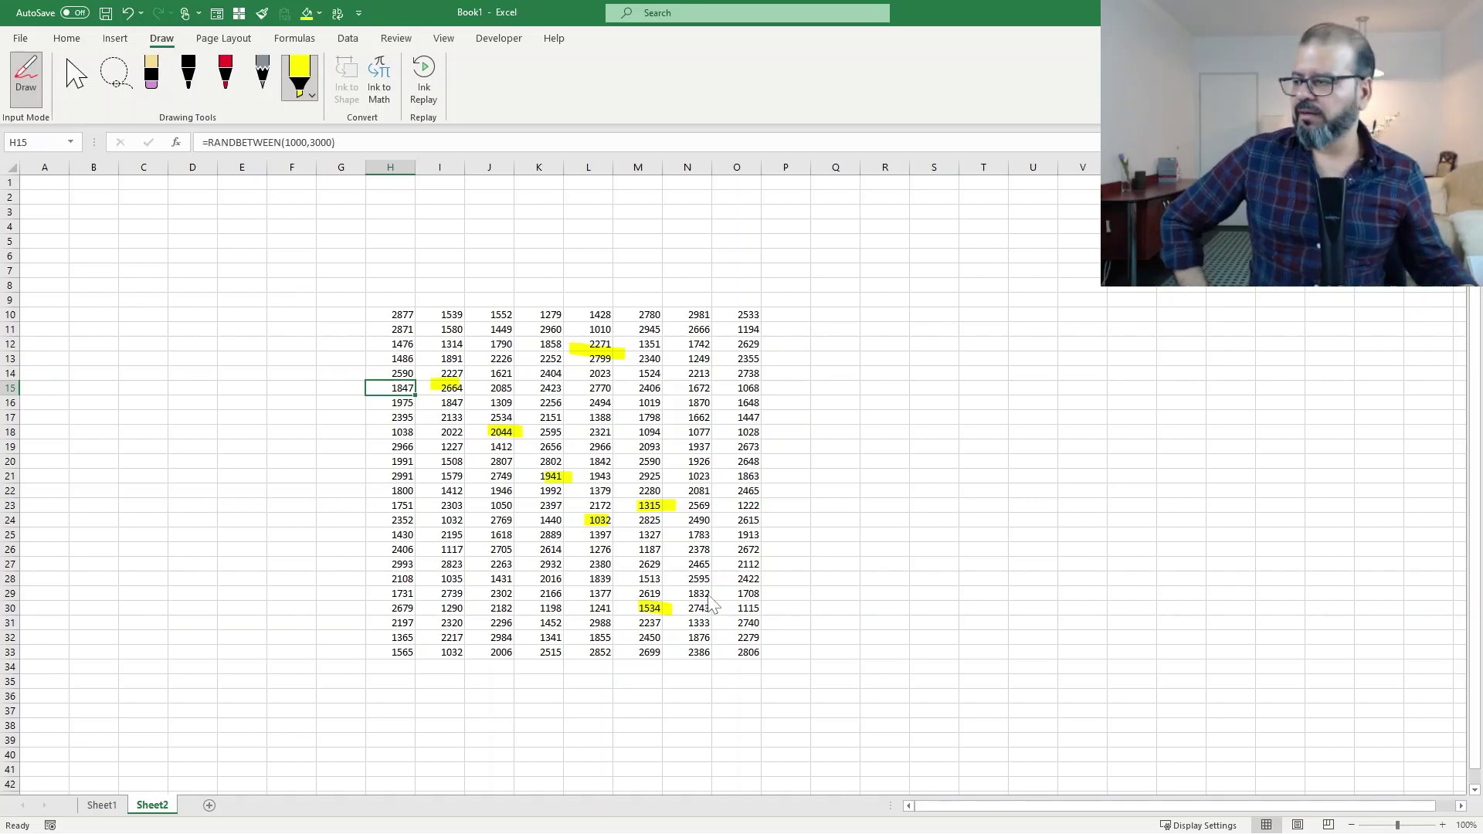
pyautogui.click(217, 82)
pyautogui.moveTo(415, 244); pyautogui.dragTo(214, 214)
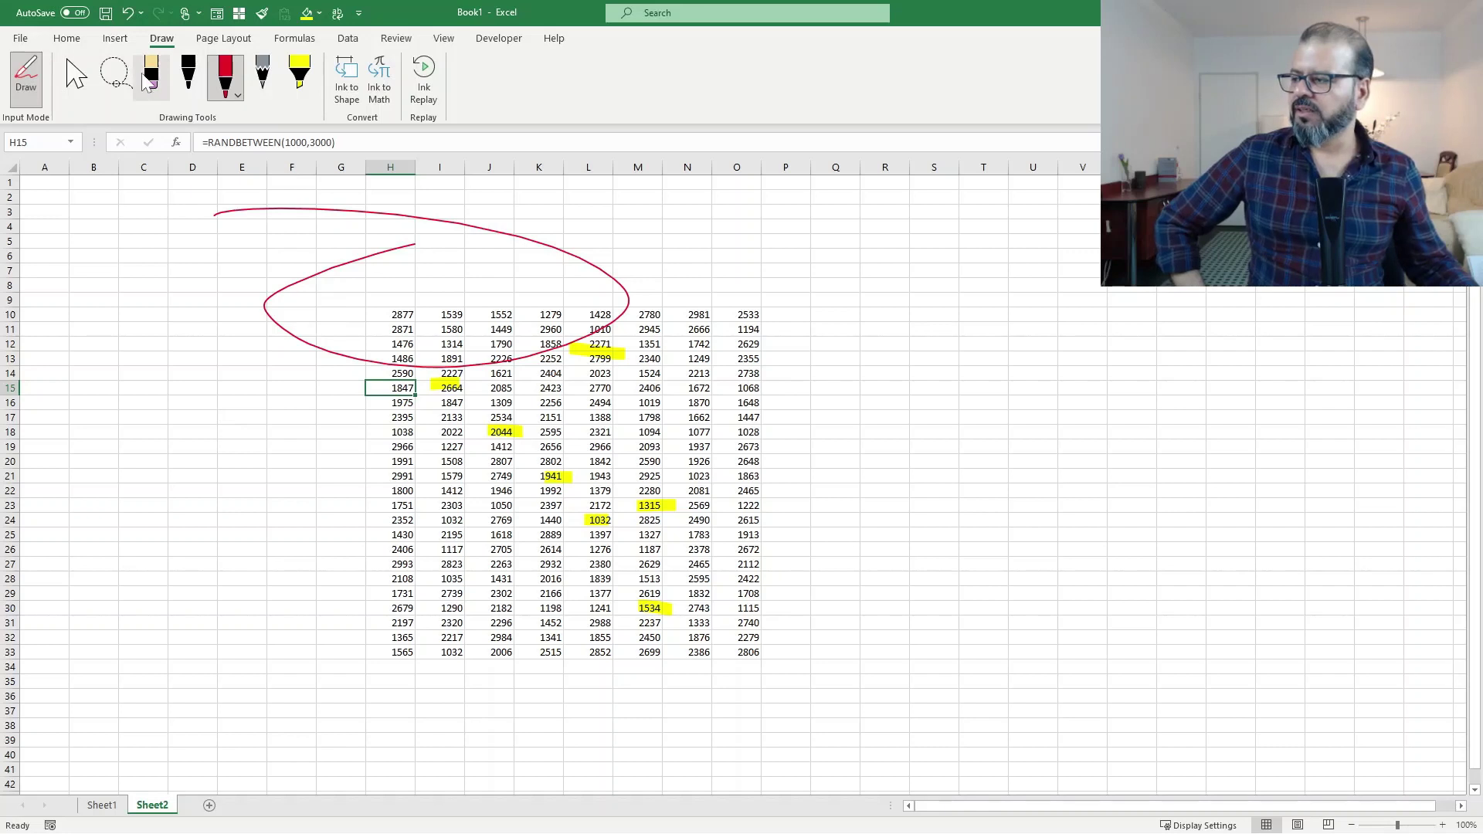
pyautogui.click(148, 79)
pyautogui.click(276, 297)
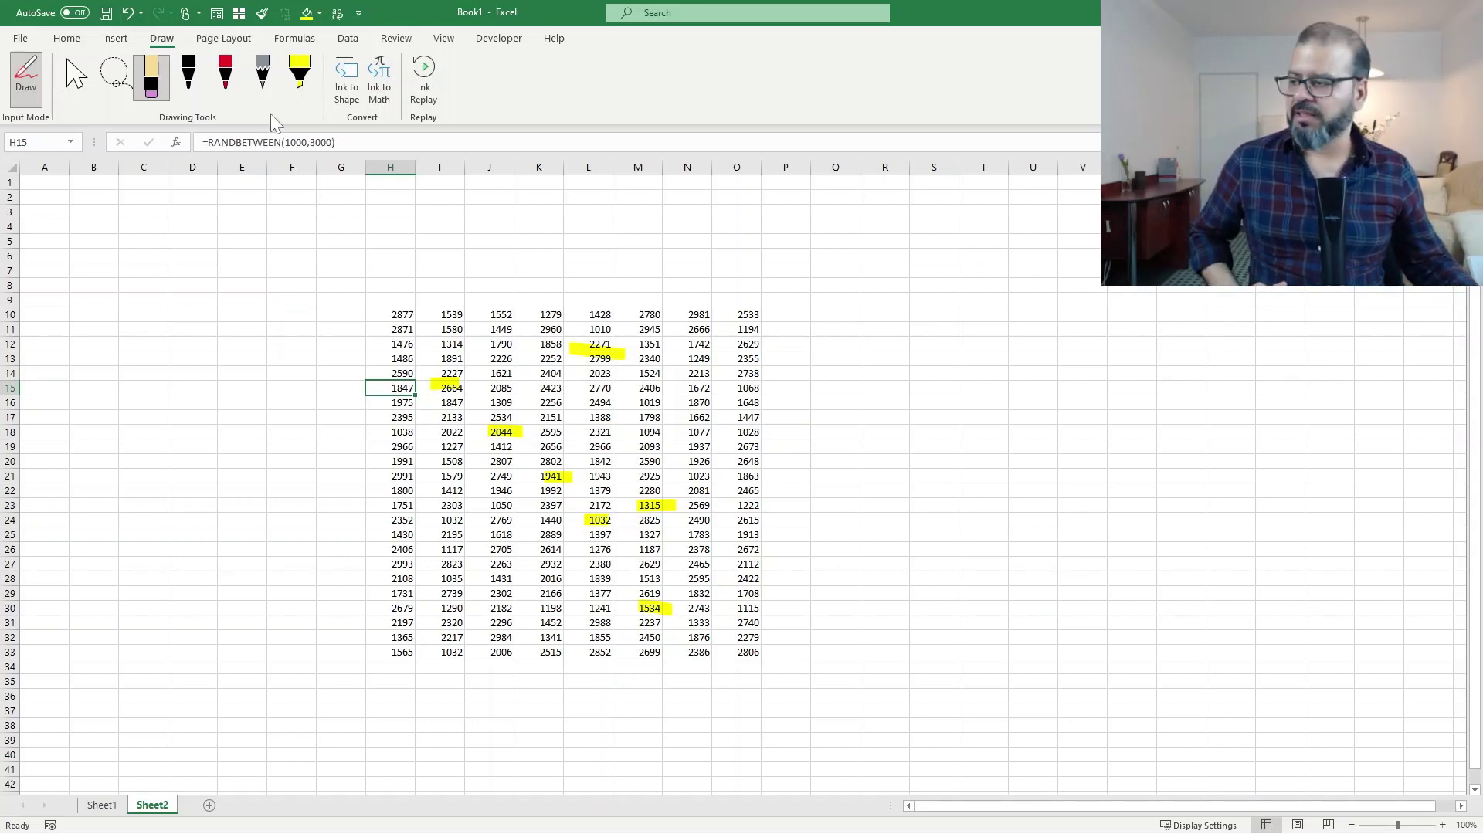
# Handwrite √2 in the Ink to Math input pad and insert it into the sheet.
pyautogui.click(380, 96)
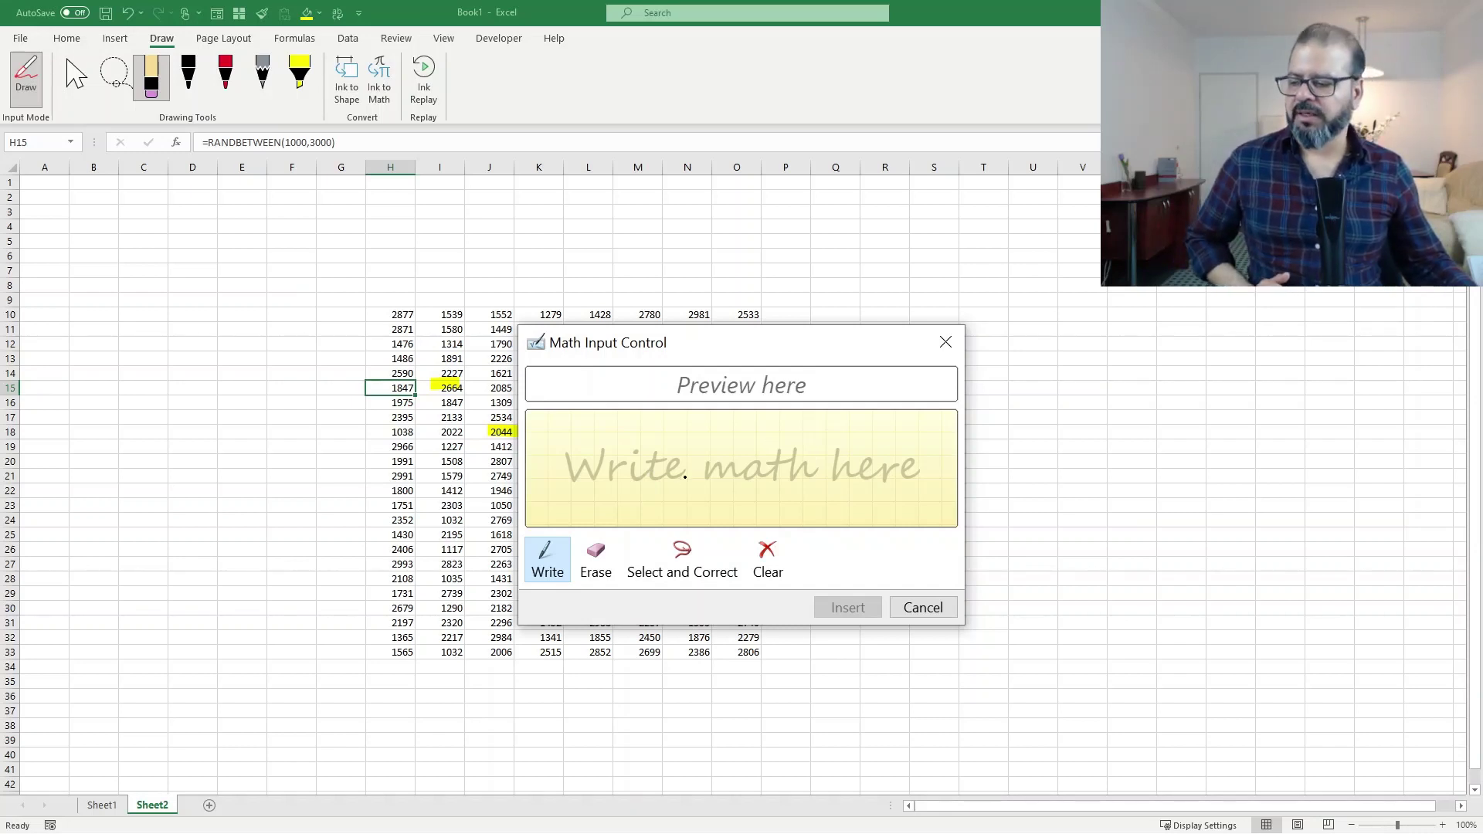
pyautogui.moveTo(689, 472); pyautogui.dragTo(687, 506)
pyautogui.moveTo(754, 444)
pyautogui.mouseDown()
pyautogui.moveTo(629, 439)
pyautogui.moveTo(617, 503)
pyautogui.mouseUp()
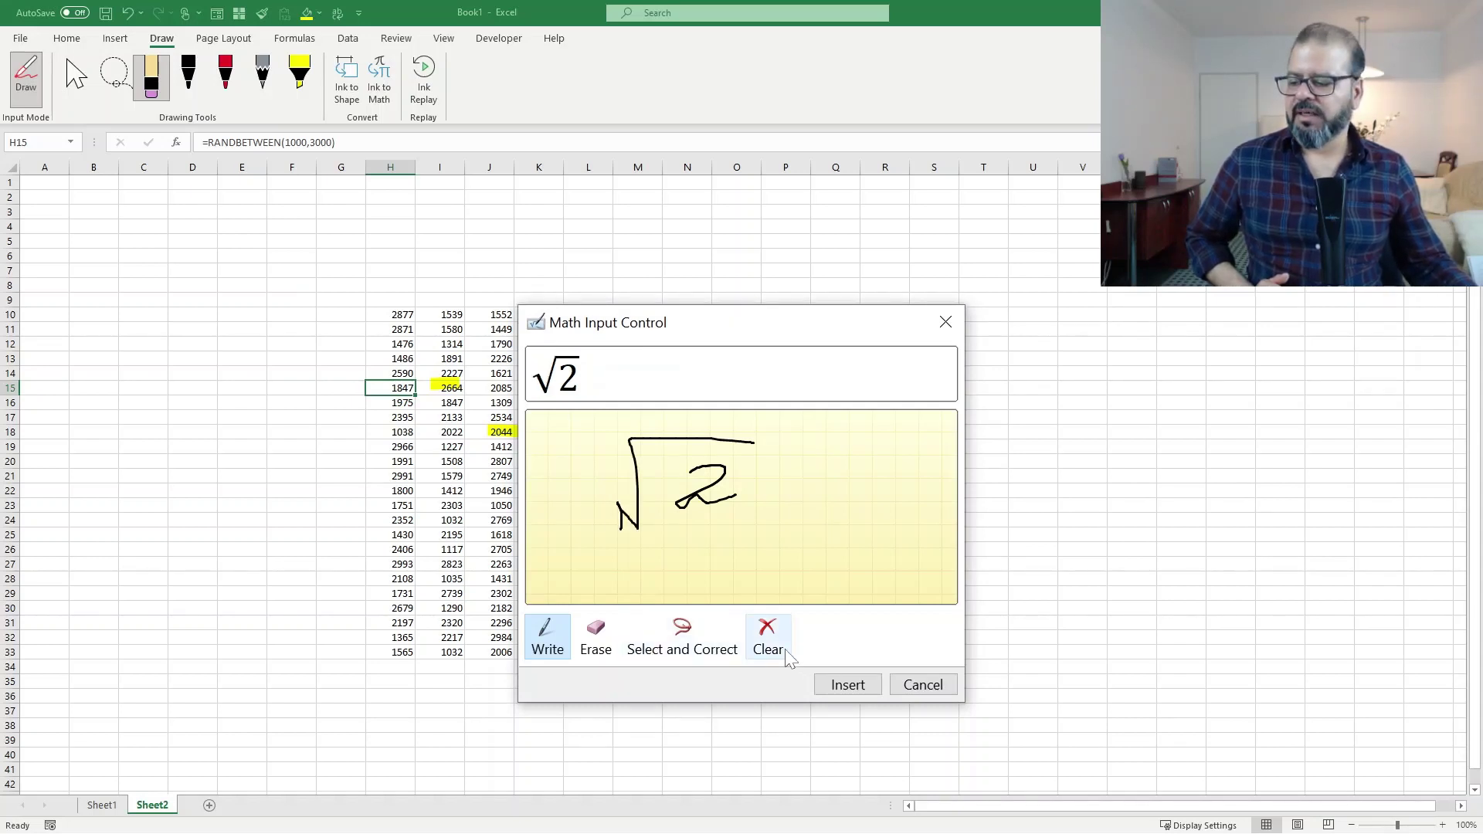
pyautogui.click(839, 687)
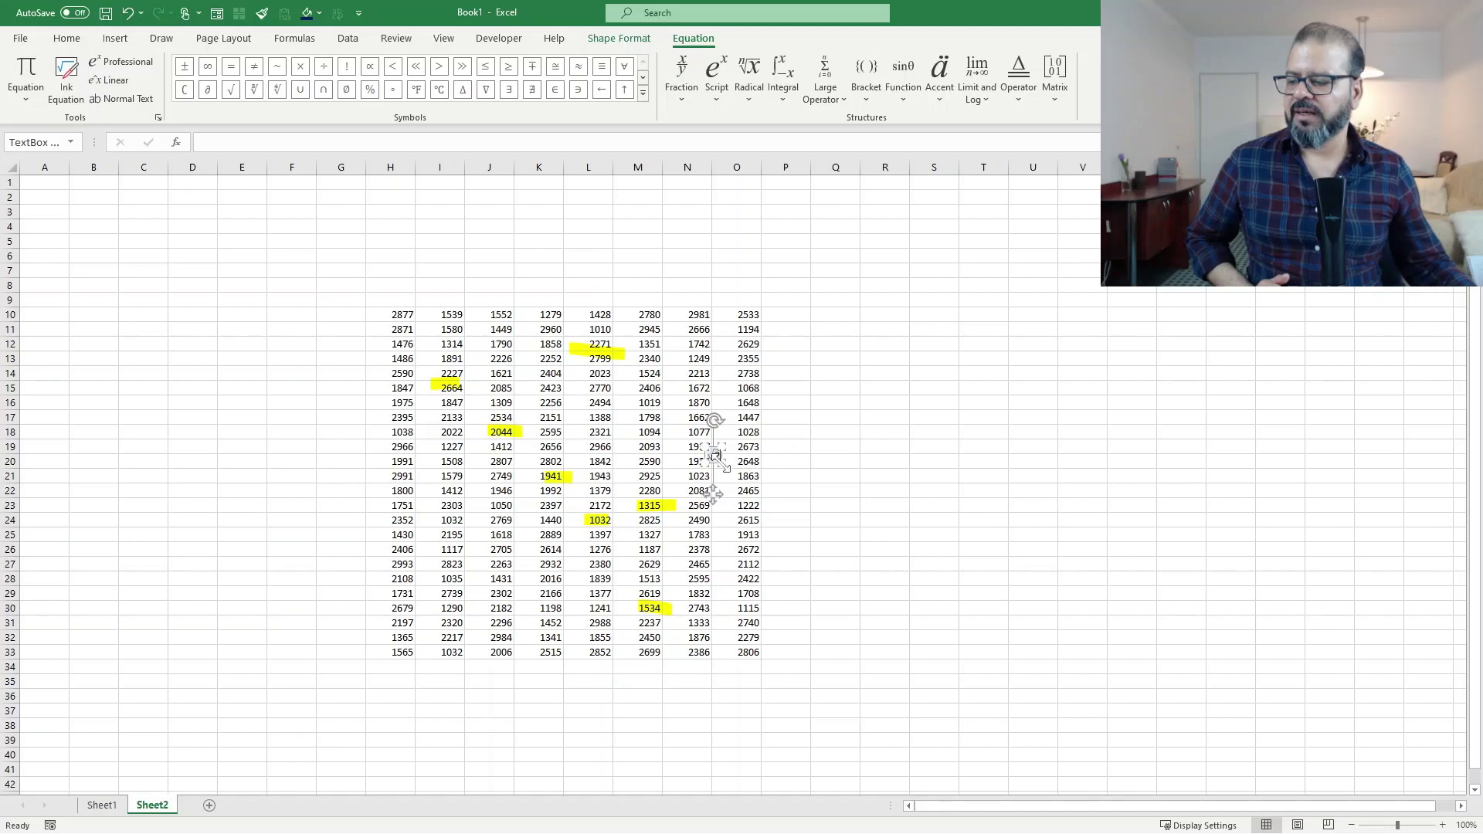
# Move the √2 equation beside the grid near column R.
pyautogui.moveTo(715, 475); pyautogui.dragTo(894, 425)
pyautogui.click(863, 389)
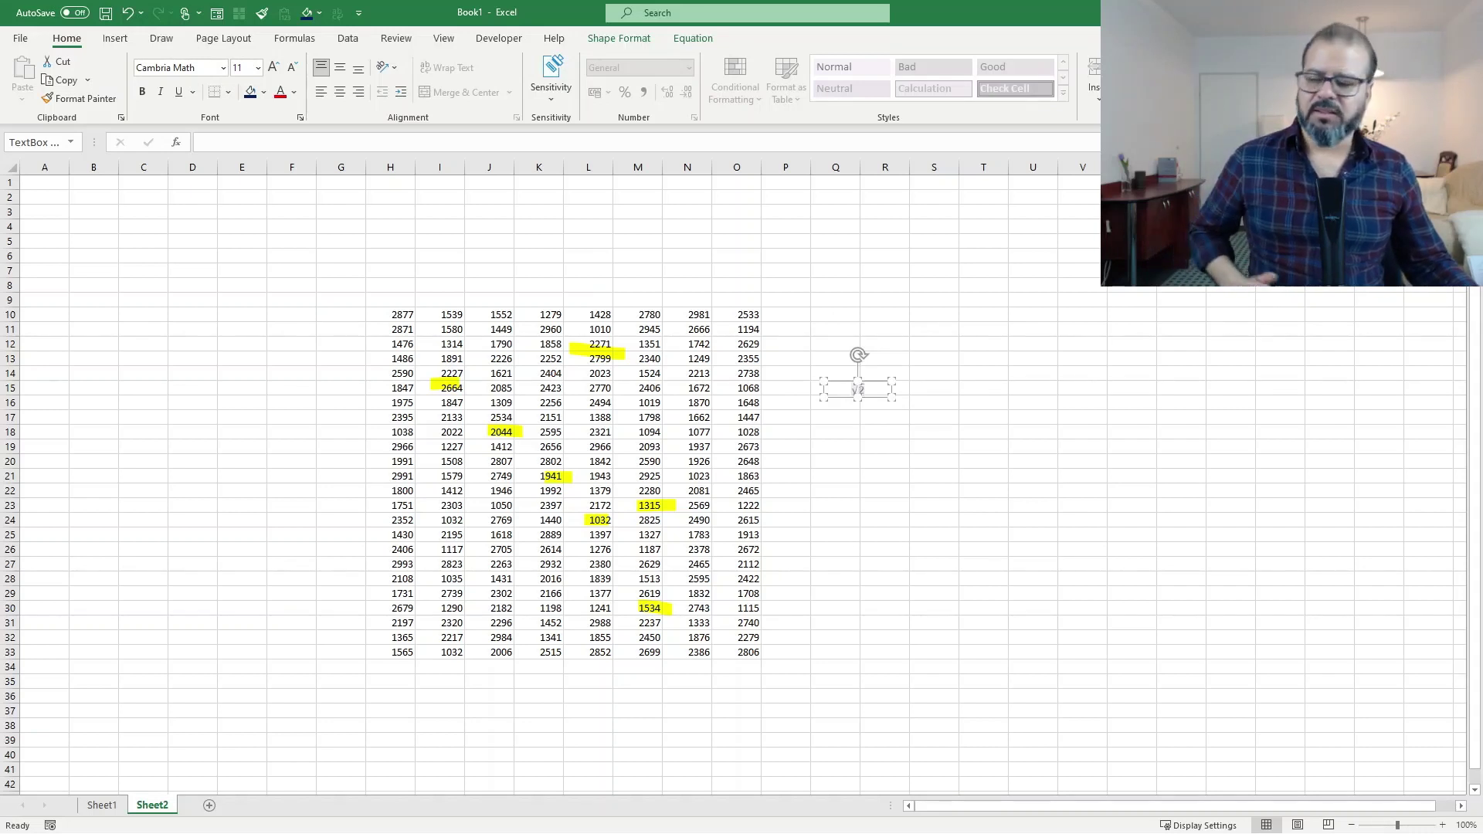
pyautogui.click(885, 417)
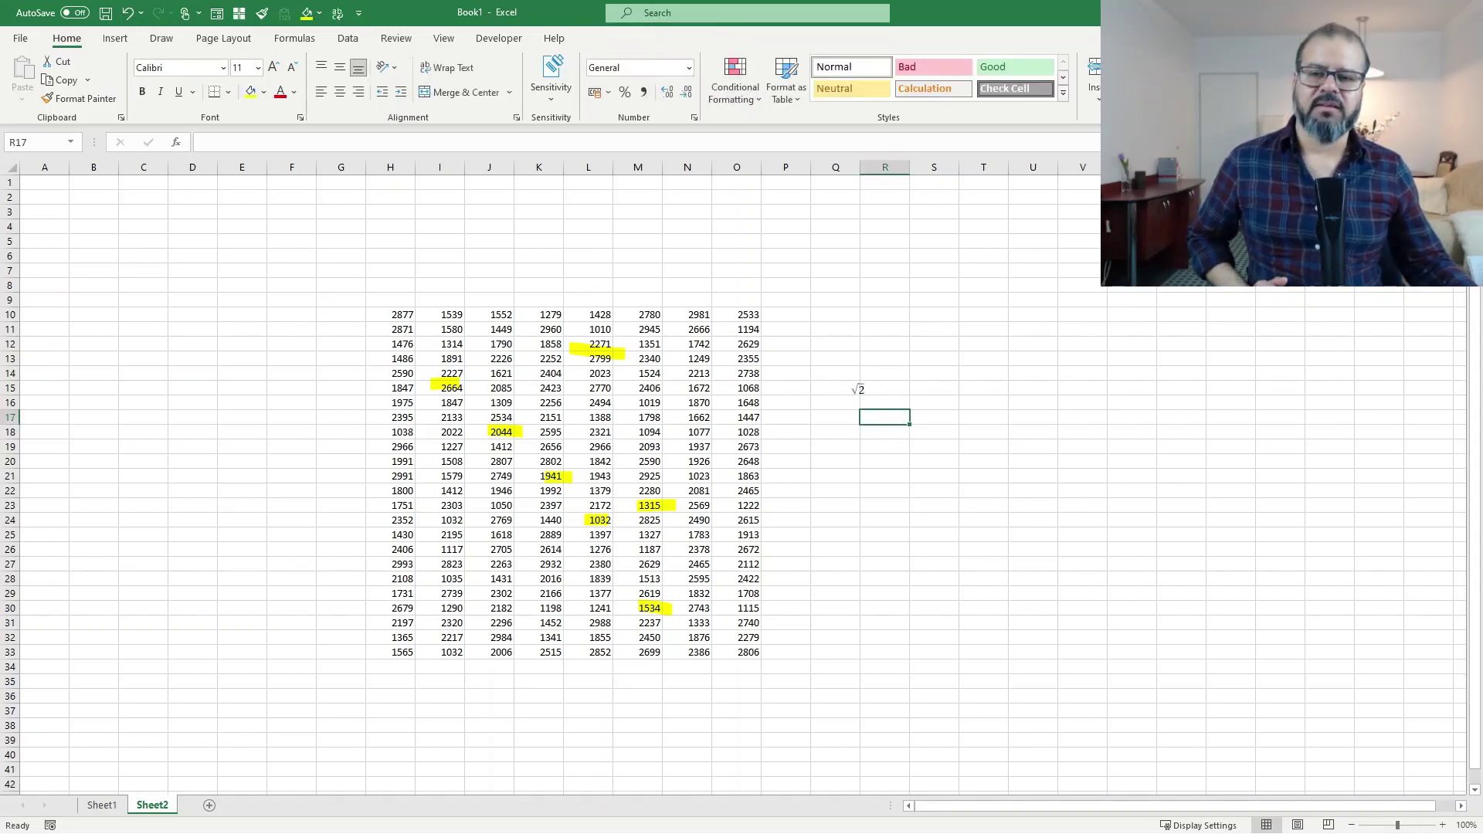